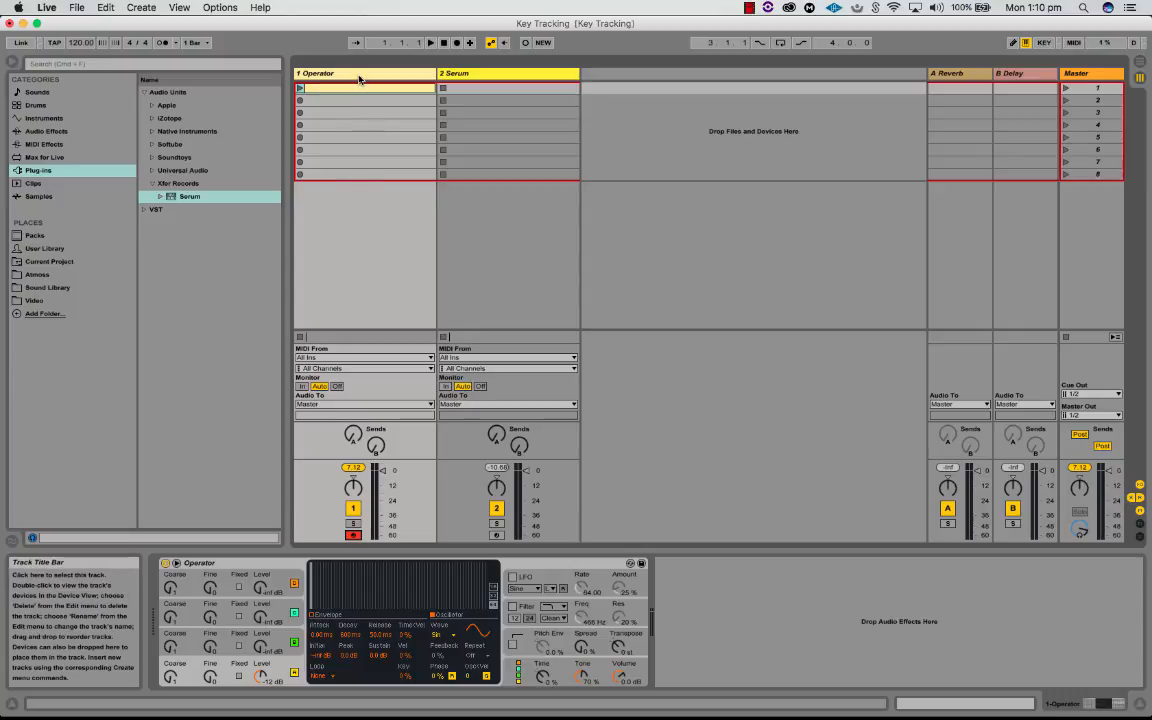
Step: On the Operator track, set oscillator A's output level key tracking to -100 %
left_click(360, 77)
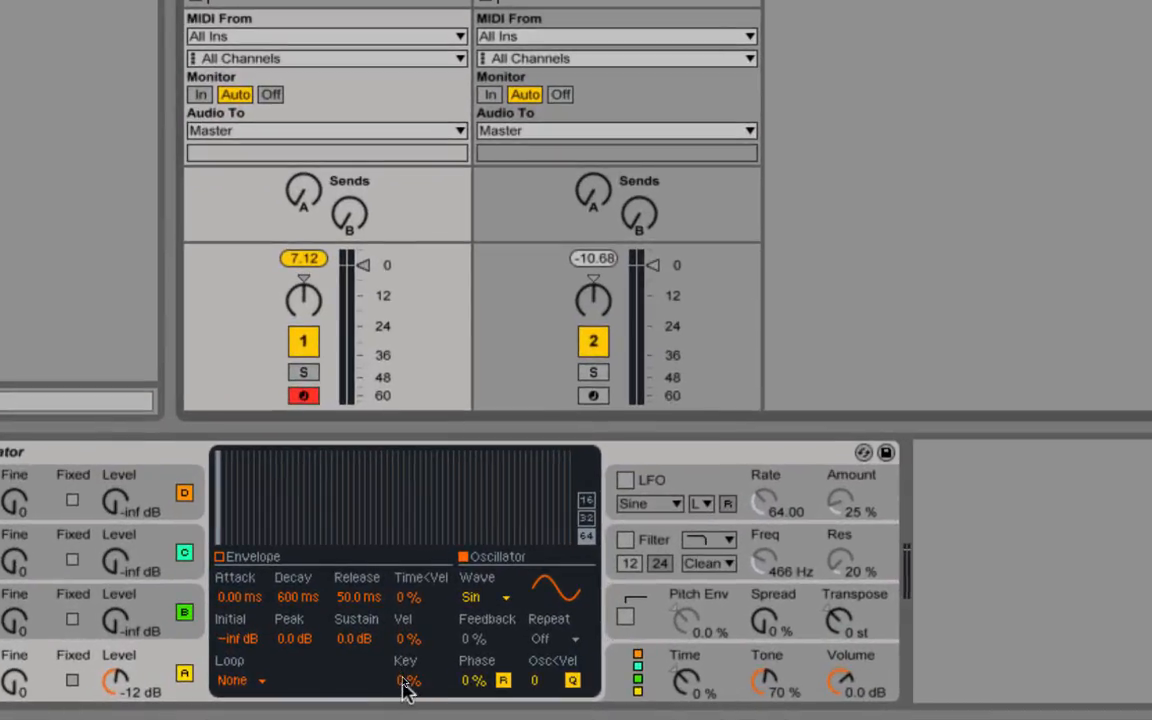
mouse_move(407, 679)
left_mouse_down()
mouse_move(407, 655)
mouse_move(407, 678)
left_mouse_up()
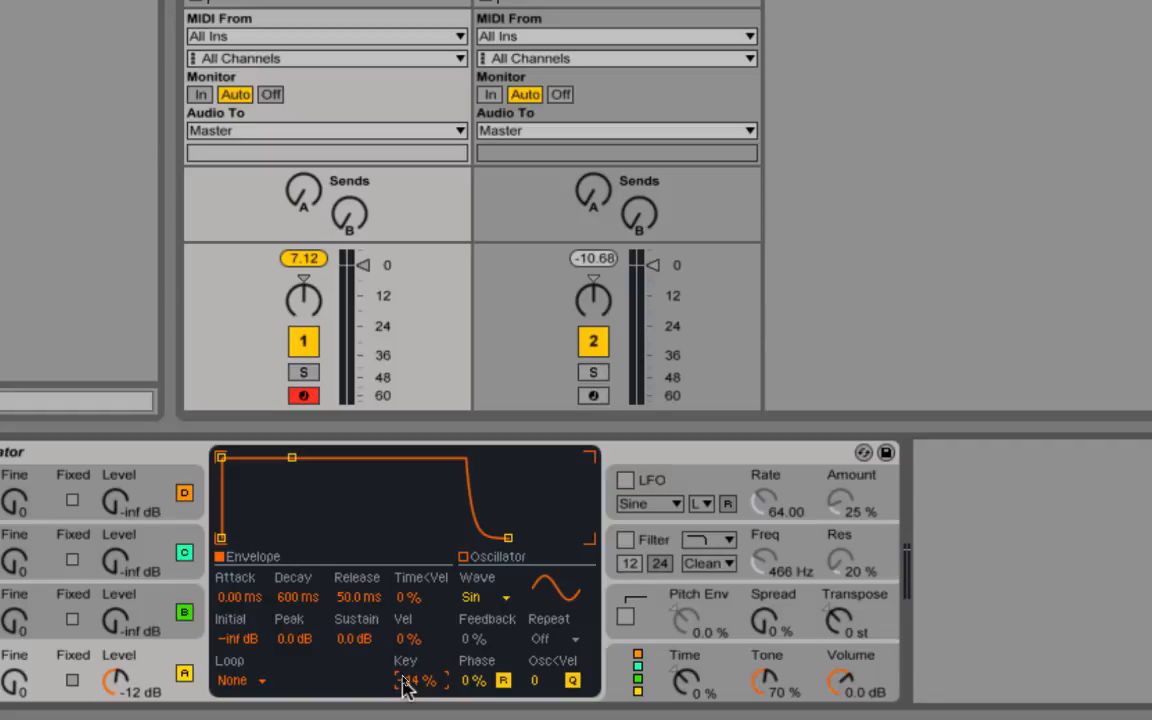
type("-100")
key("Return")
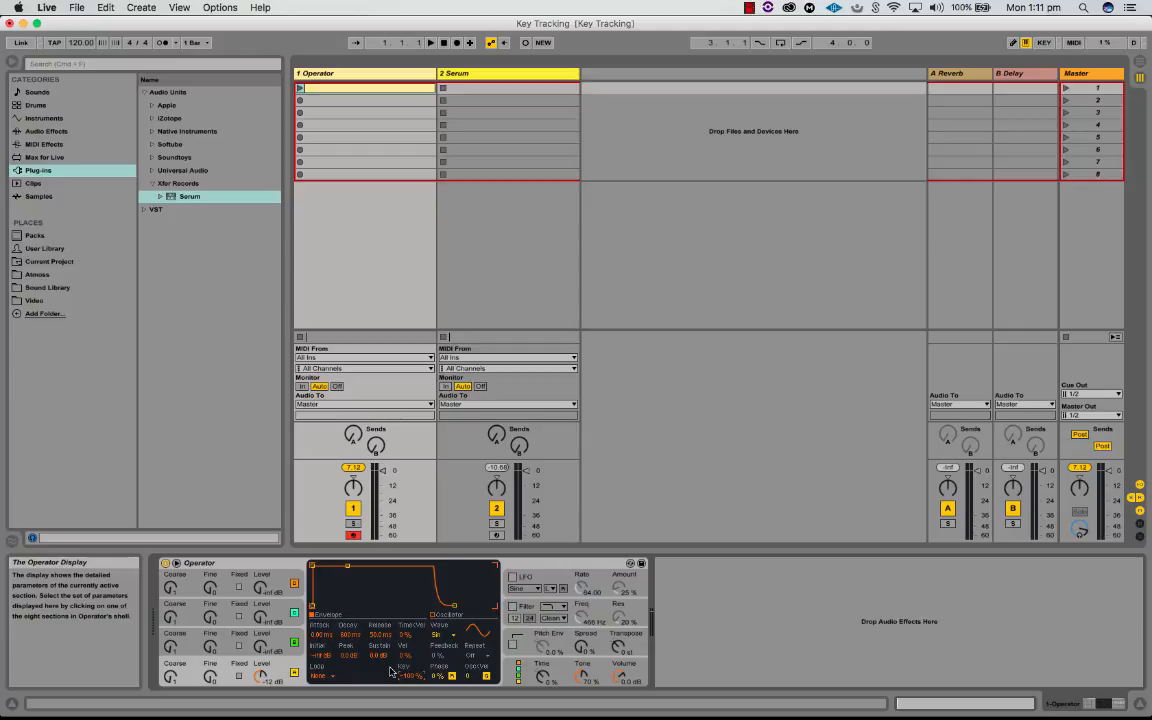
Step: Audition notes from low to high octaves to hear how negative key tracking affects oscillator A's level
key("z")
key("a")
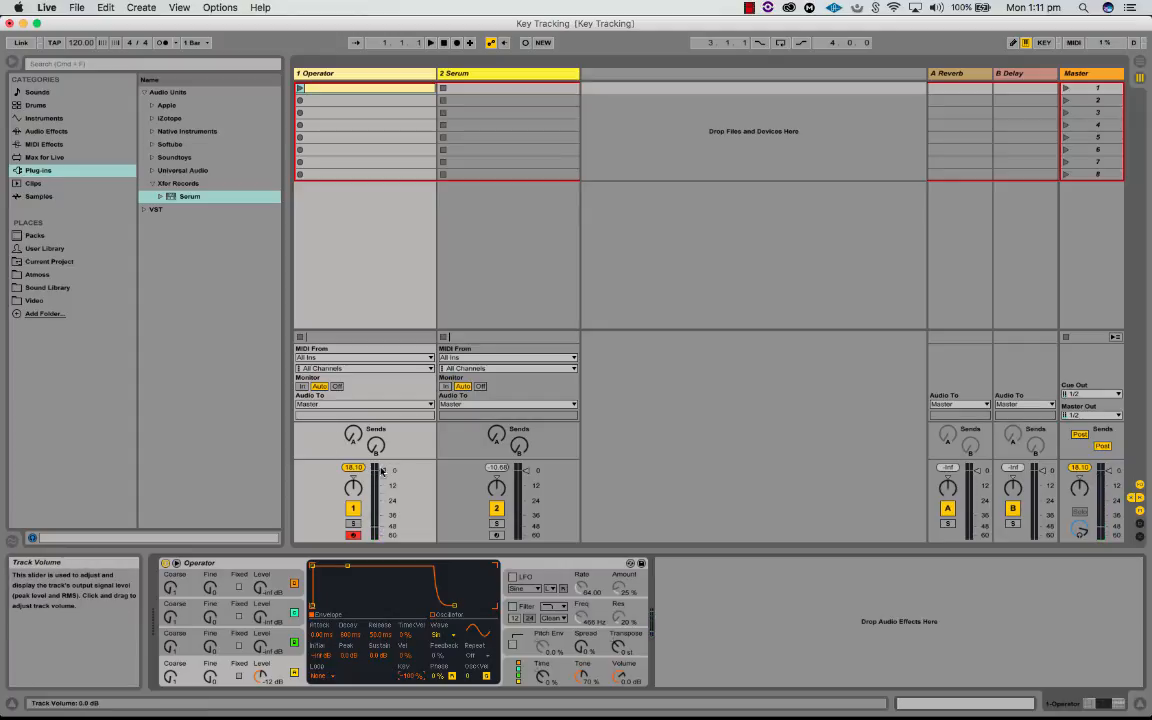
key("a")
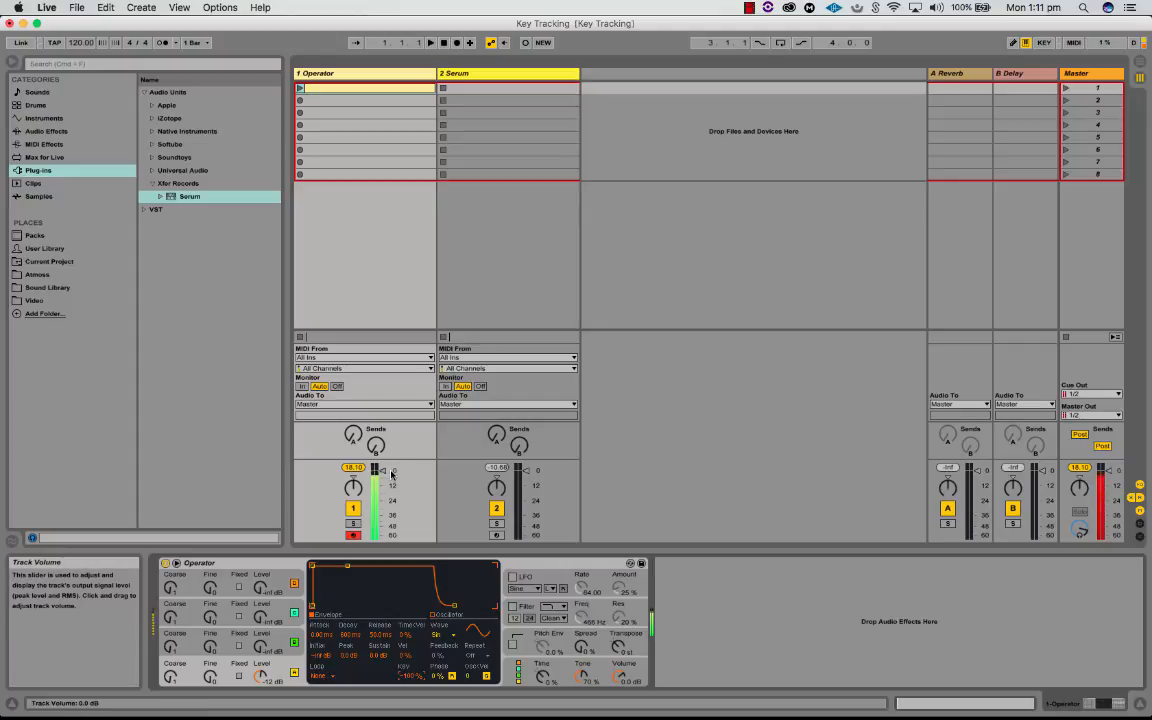
key("z")
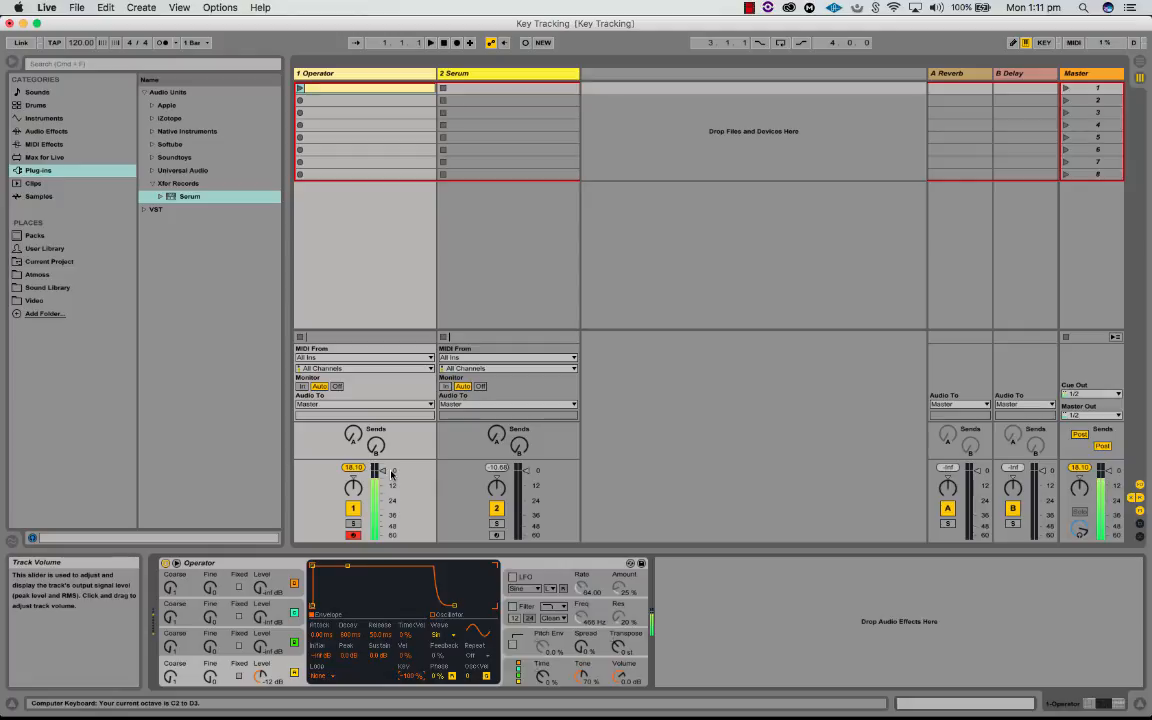
key("x")
key("x")
key("x")
key("x")
key("x")
key("x")
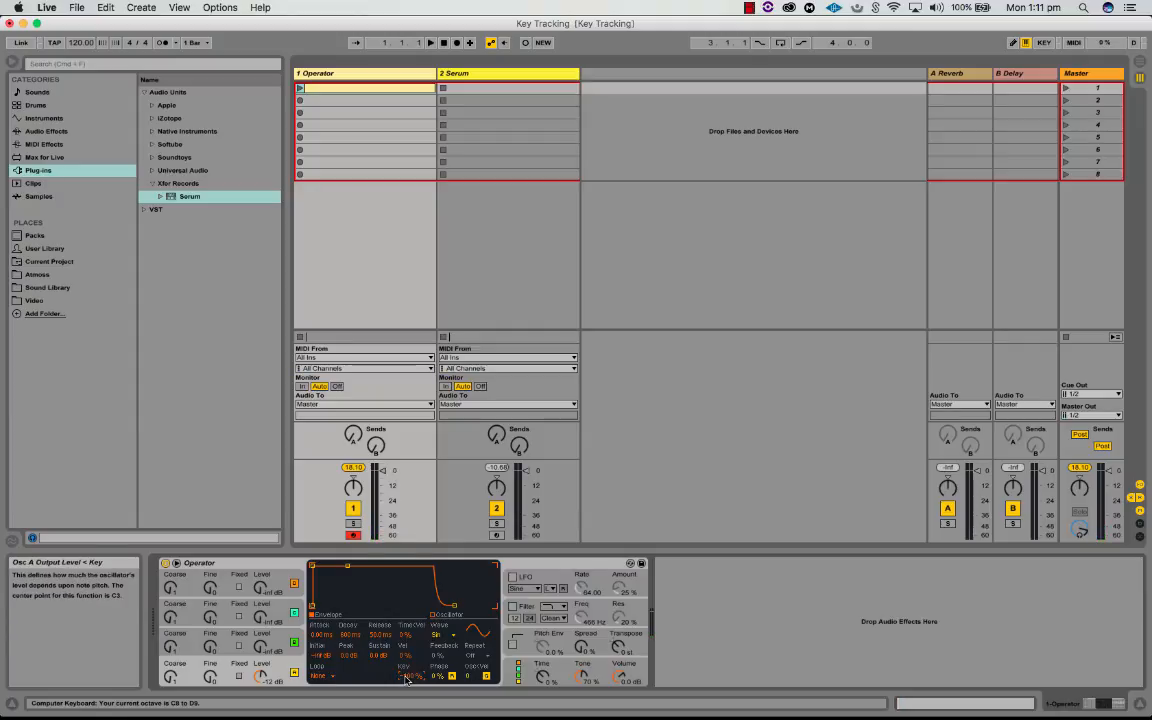
Step: Set oscillator A's output level key tracking to 100 % and audition notes from high to low octaves
type("100")
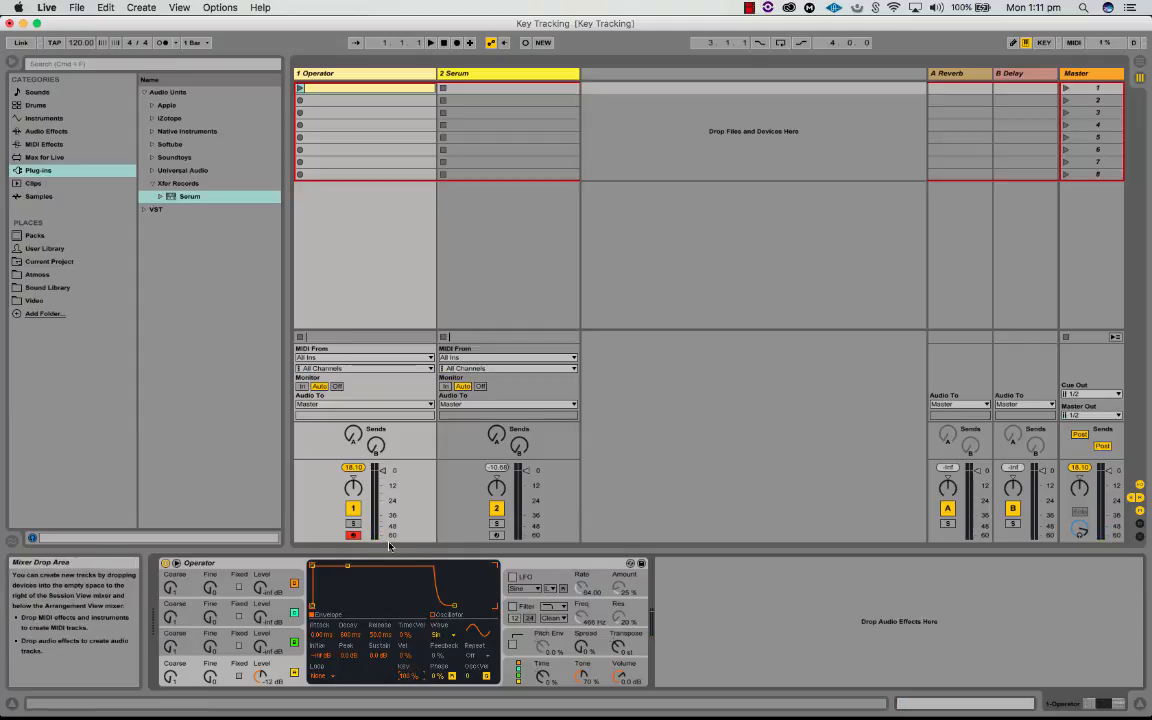
type("xa")
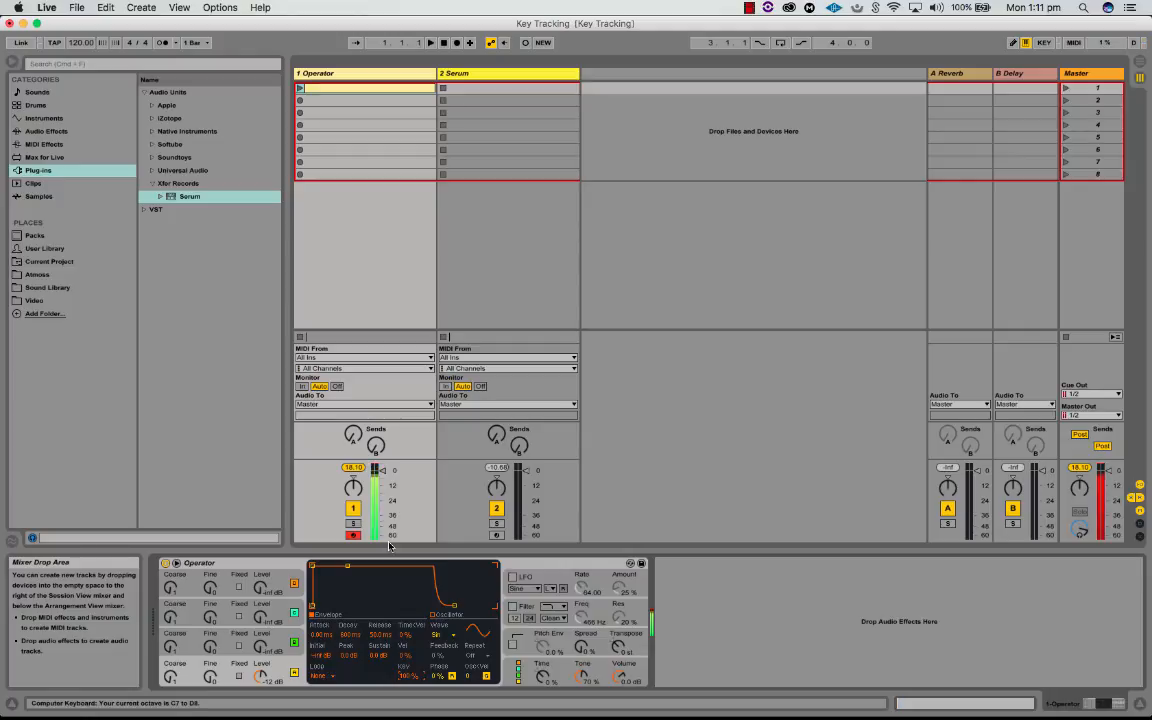
type("zaza")
key("z")
key("z")
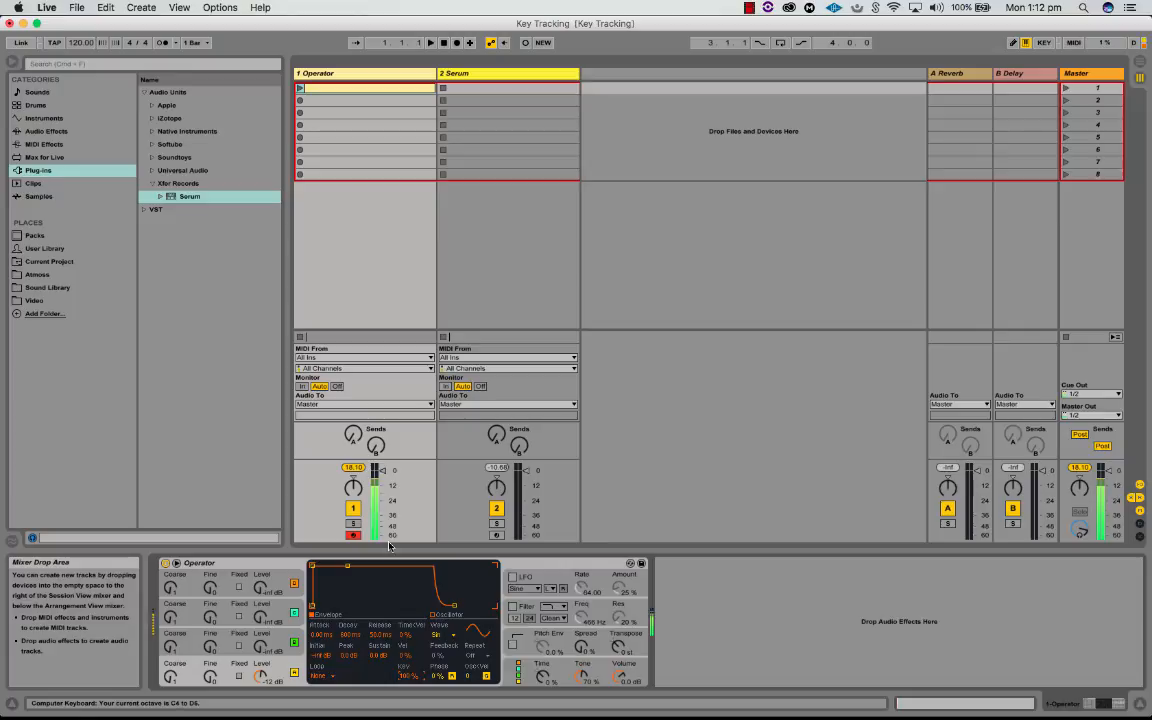
key("z")
key("z")
key("z")
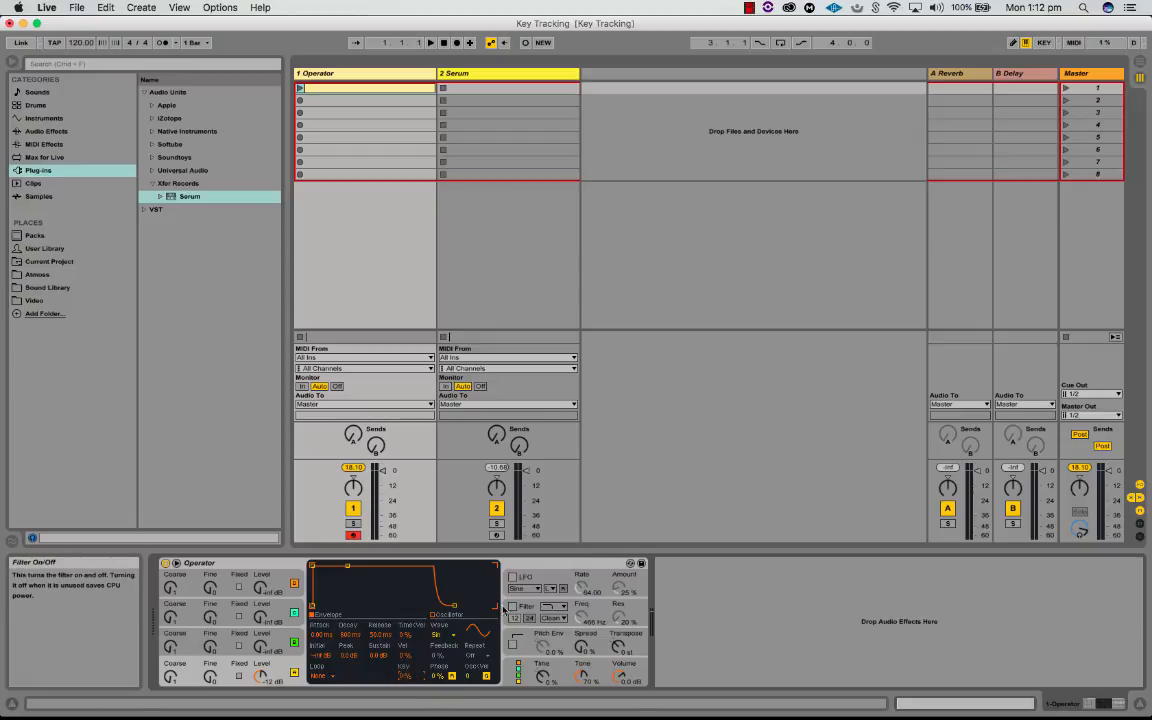
Step: Change oscillator A's waveform to Saw 64 and audition it in neighbouring octaves
left_click(446, 634)
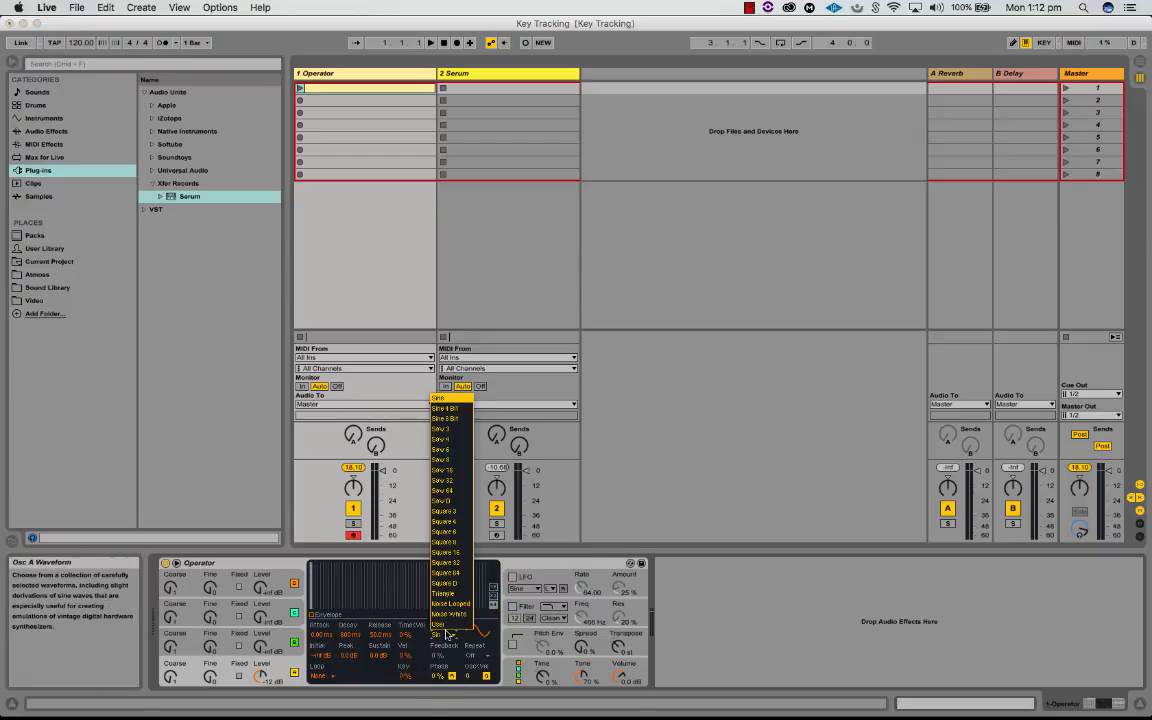
left_click(437, 492)
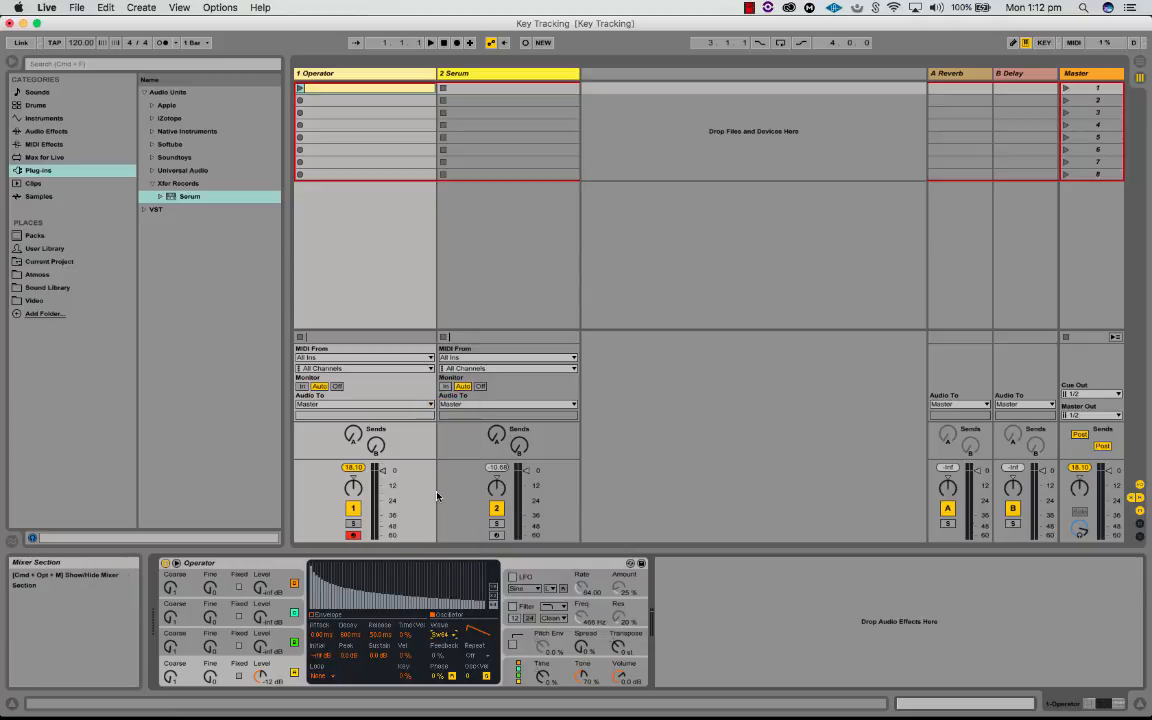
key("z")
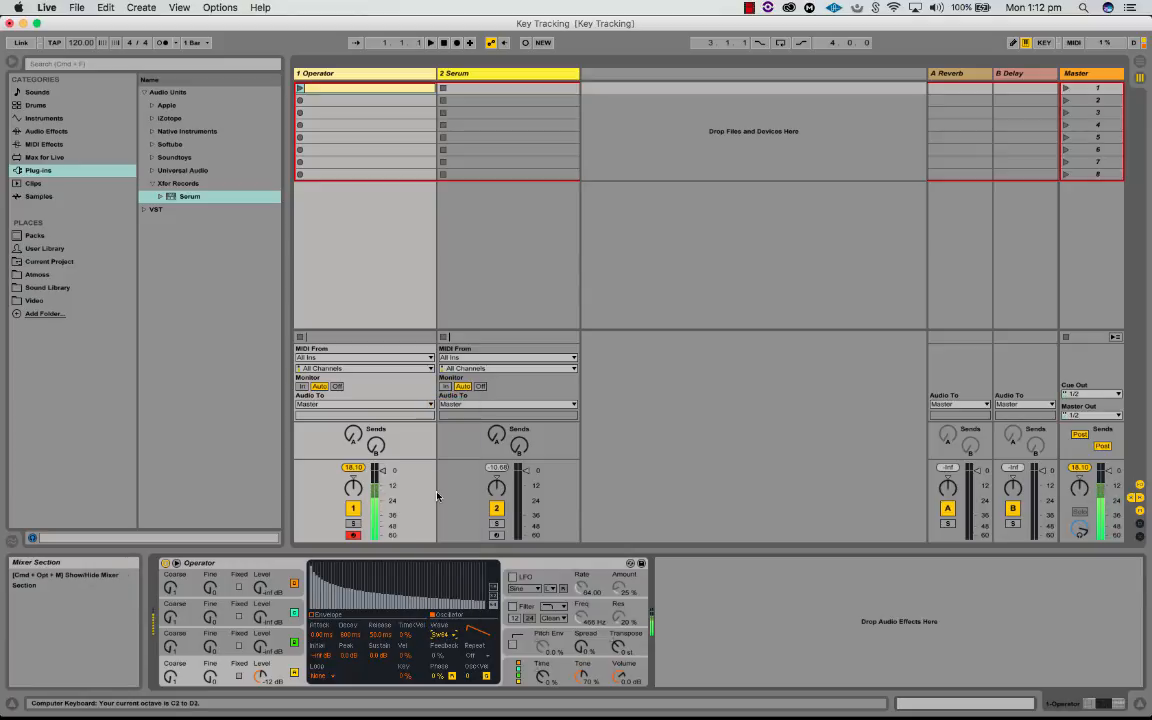
key("x")
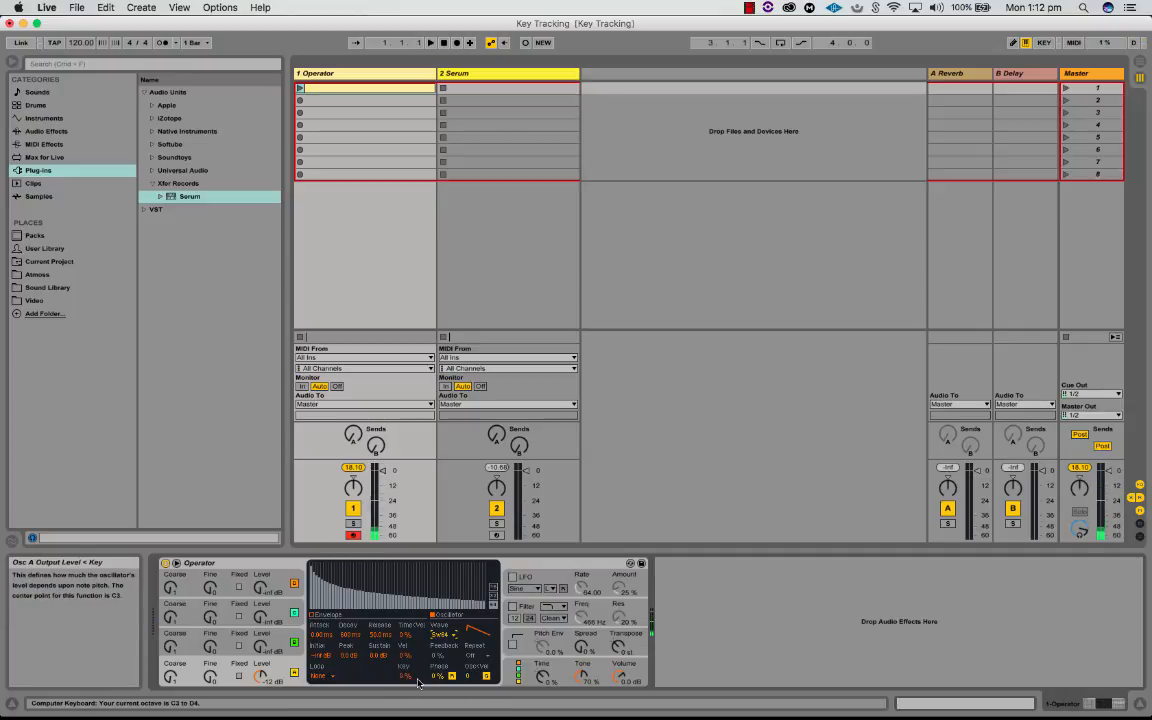
key("a")
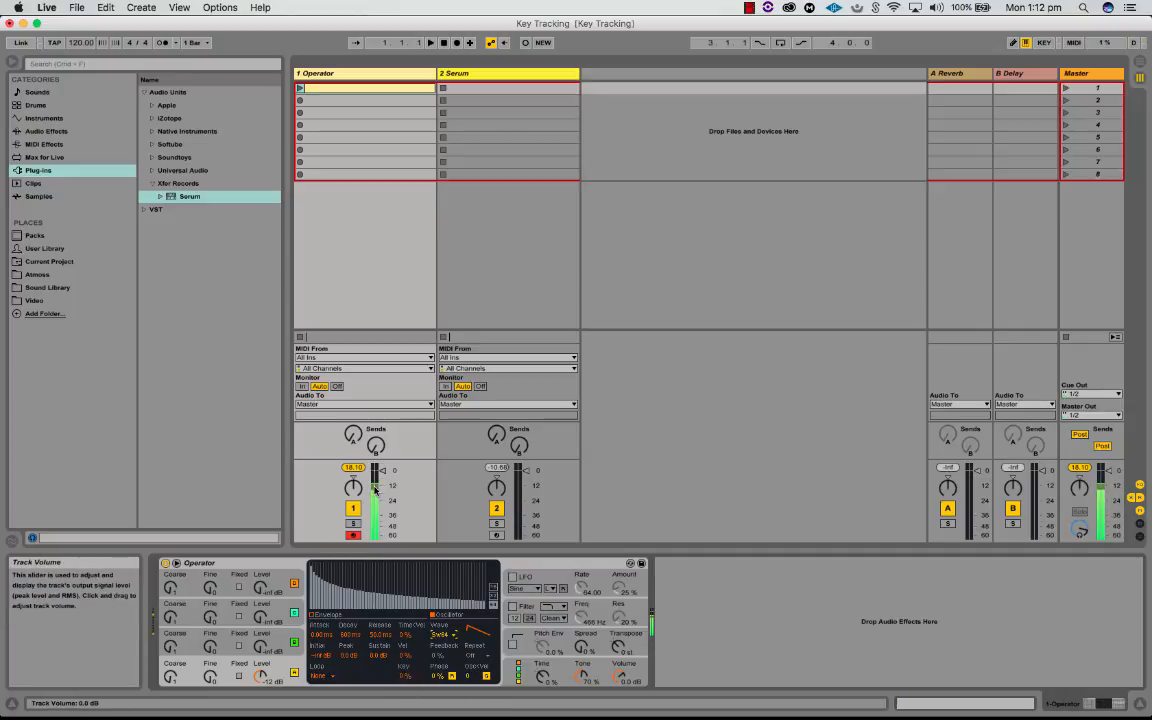
key("x")
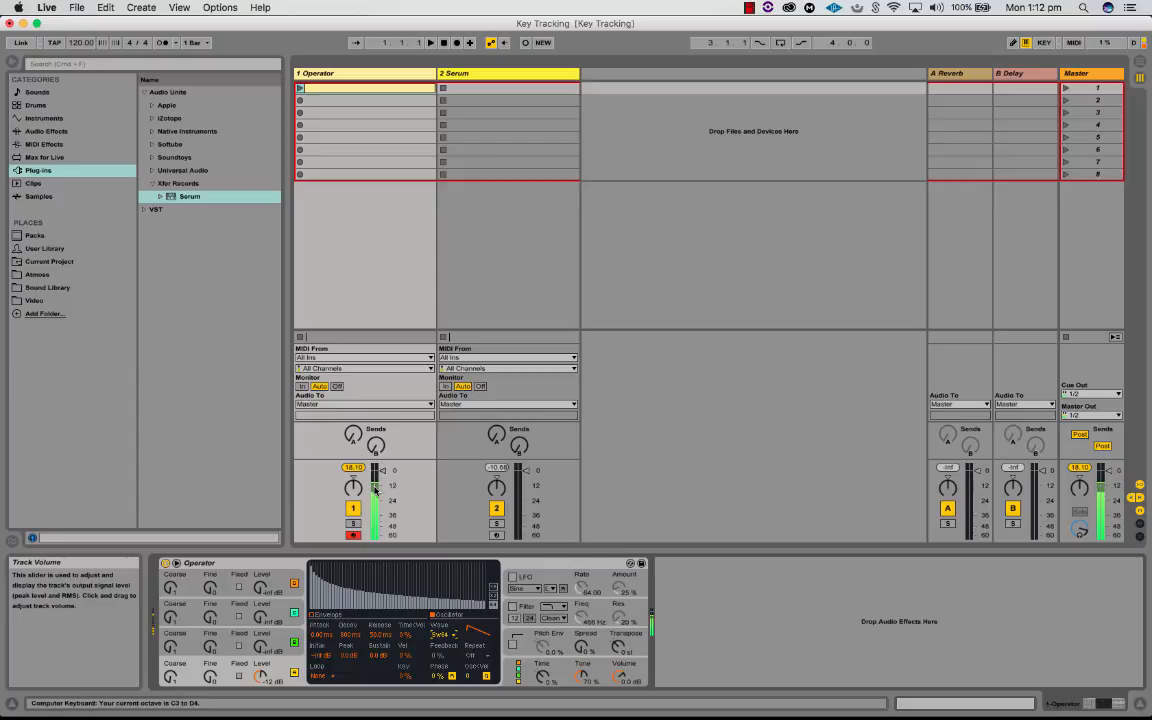
key("z")
key("z")
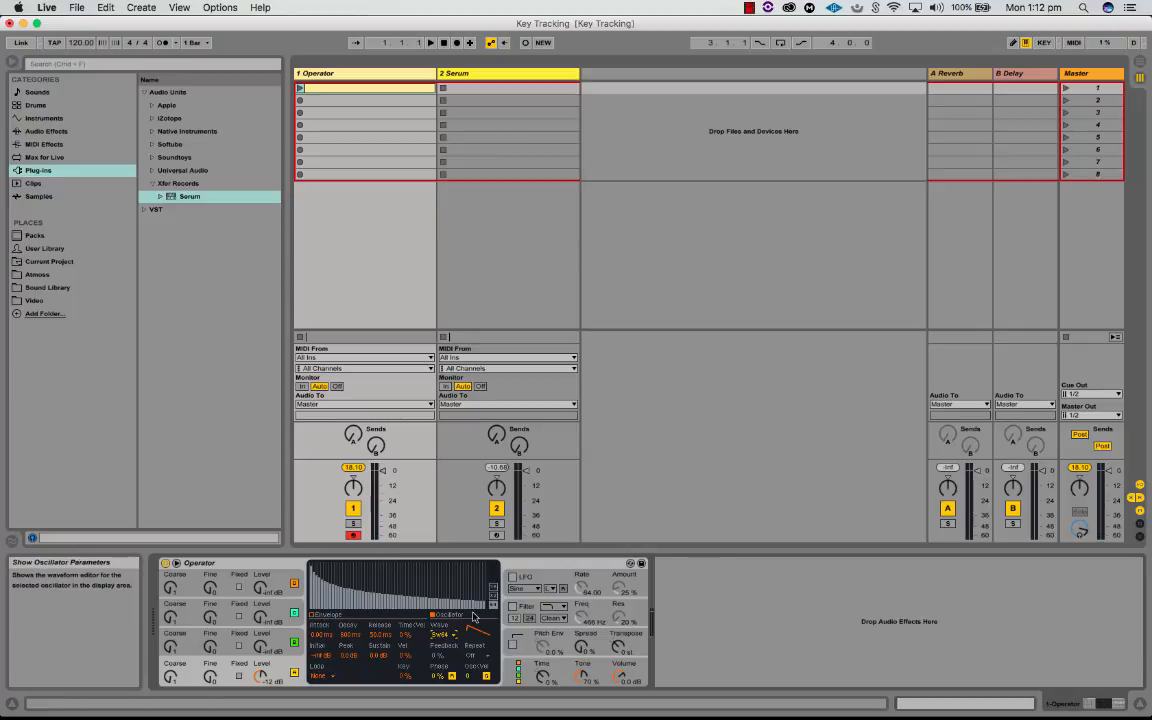
Step: Turn on Operator's filter and set its frequency key tracking to 0 %
left_click(513, 607)
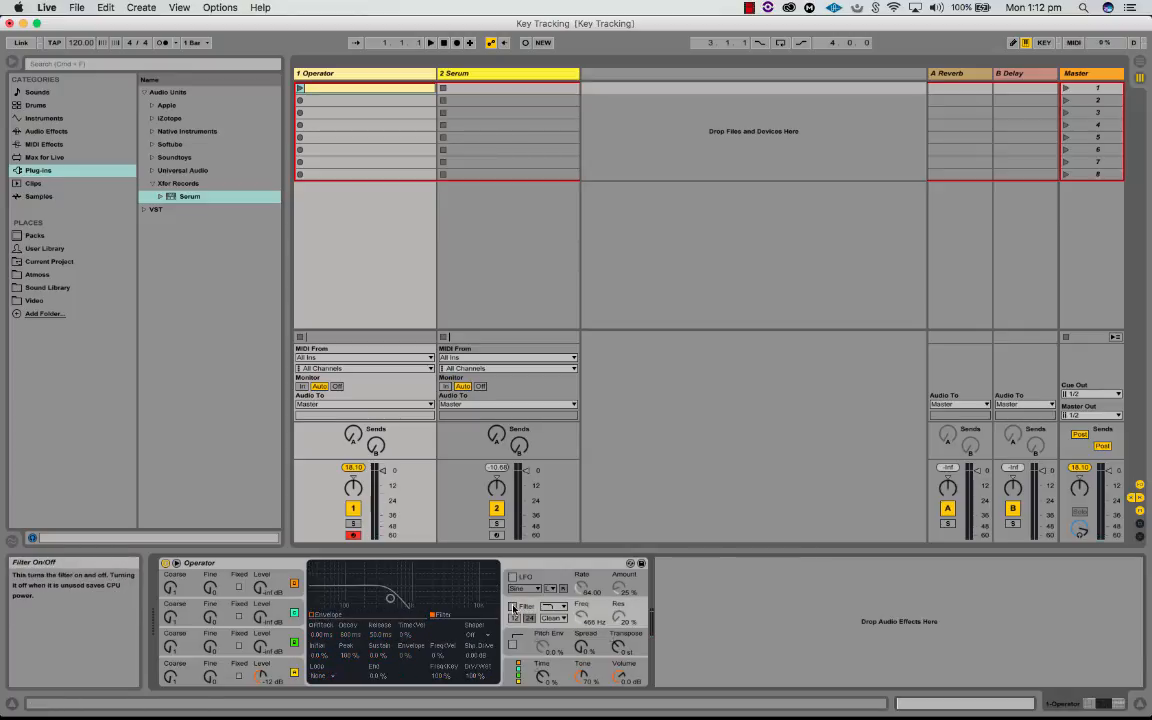
left_click(513, 607)
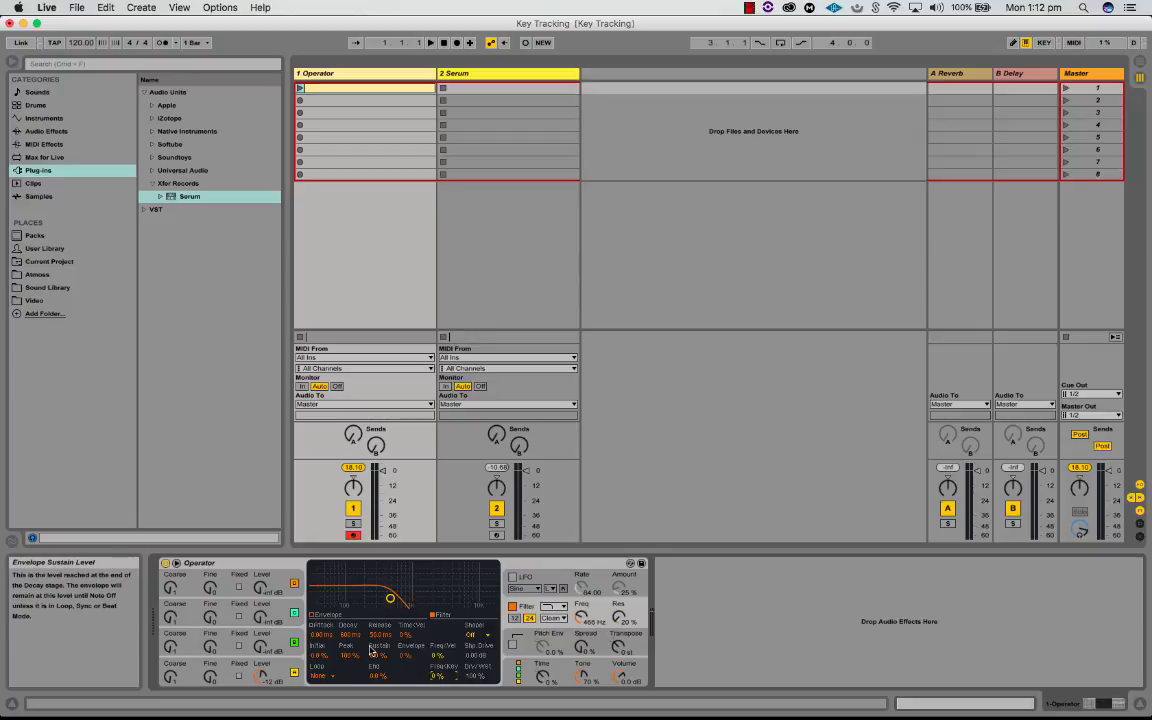
left_click(565, 608)
left_click(565, 608)
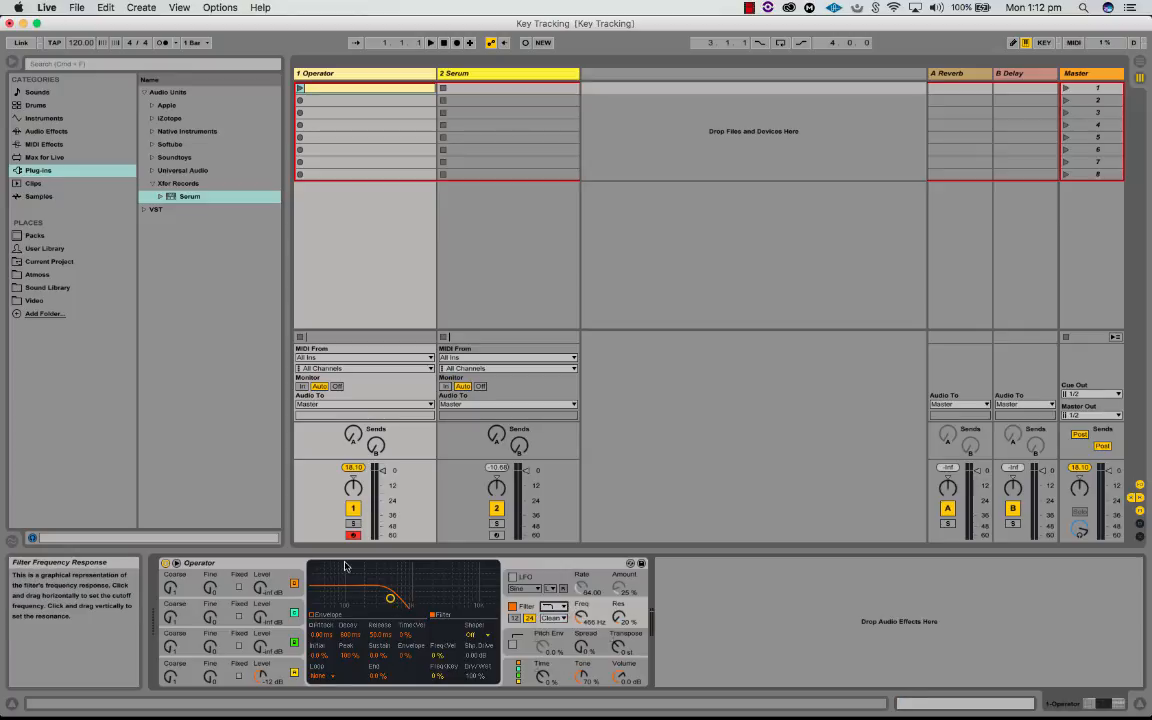
Step: Audition notes from low to high octaves to hear the filter without key tracking
key("z")
key("z")
key("z")
key("a")
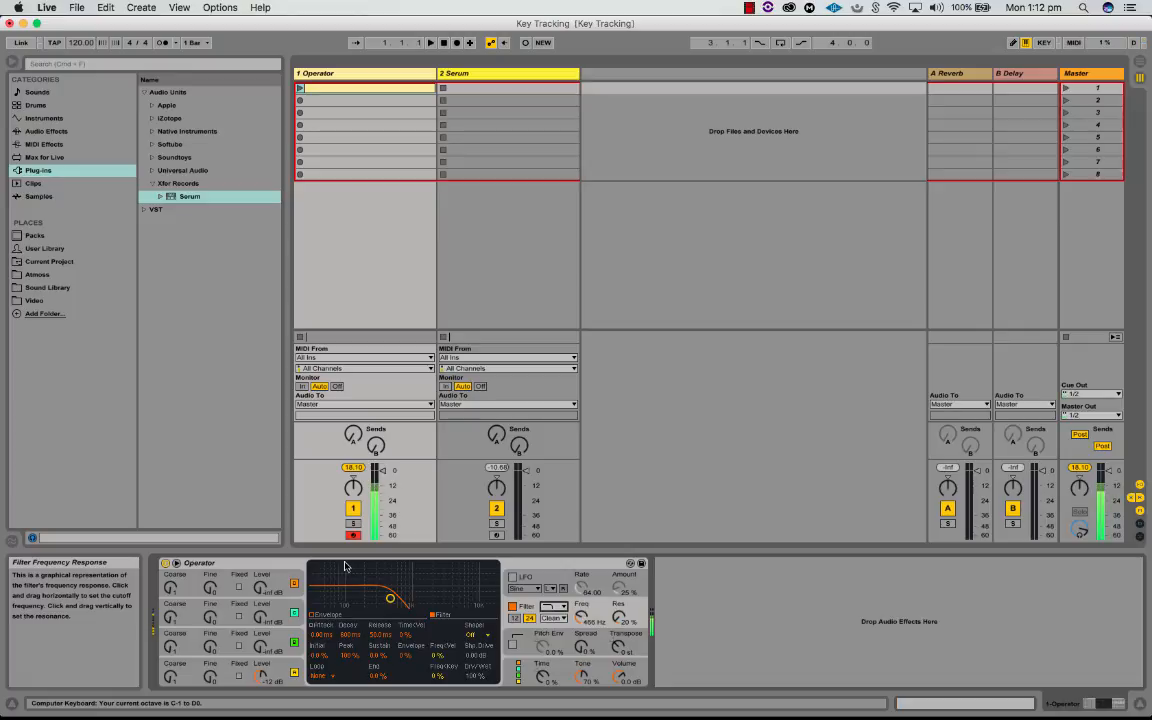
key("x")
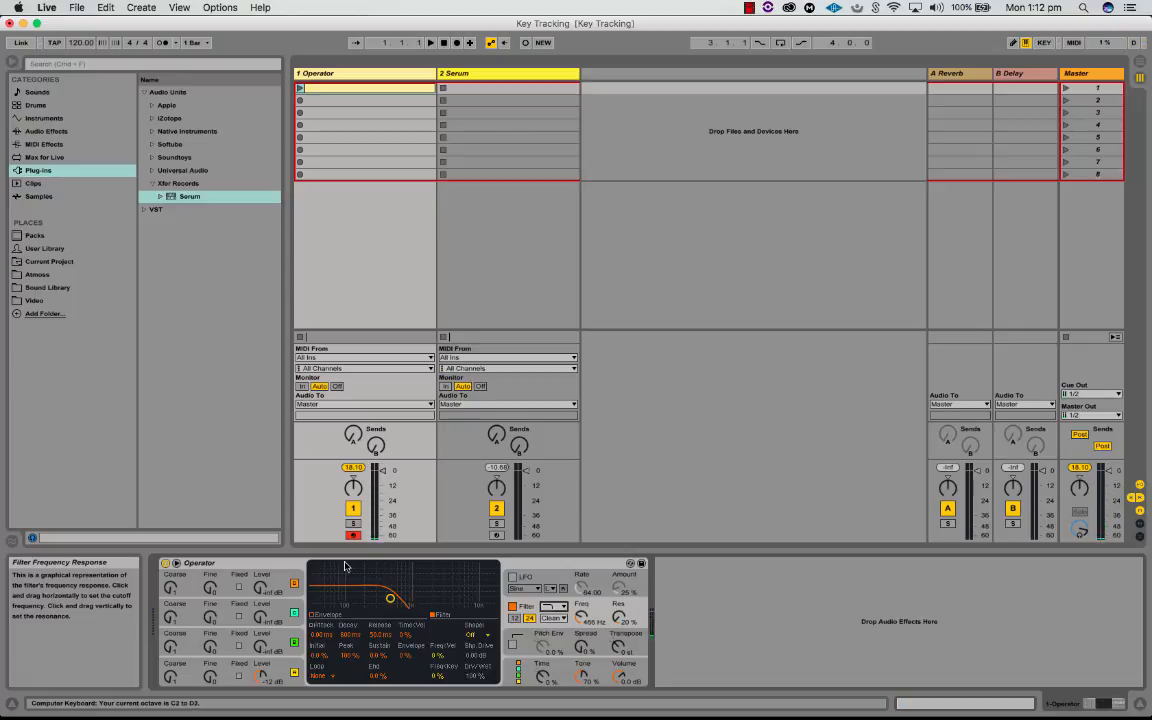
key("a")
key("x")
key("x")
key("x")
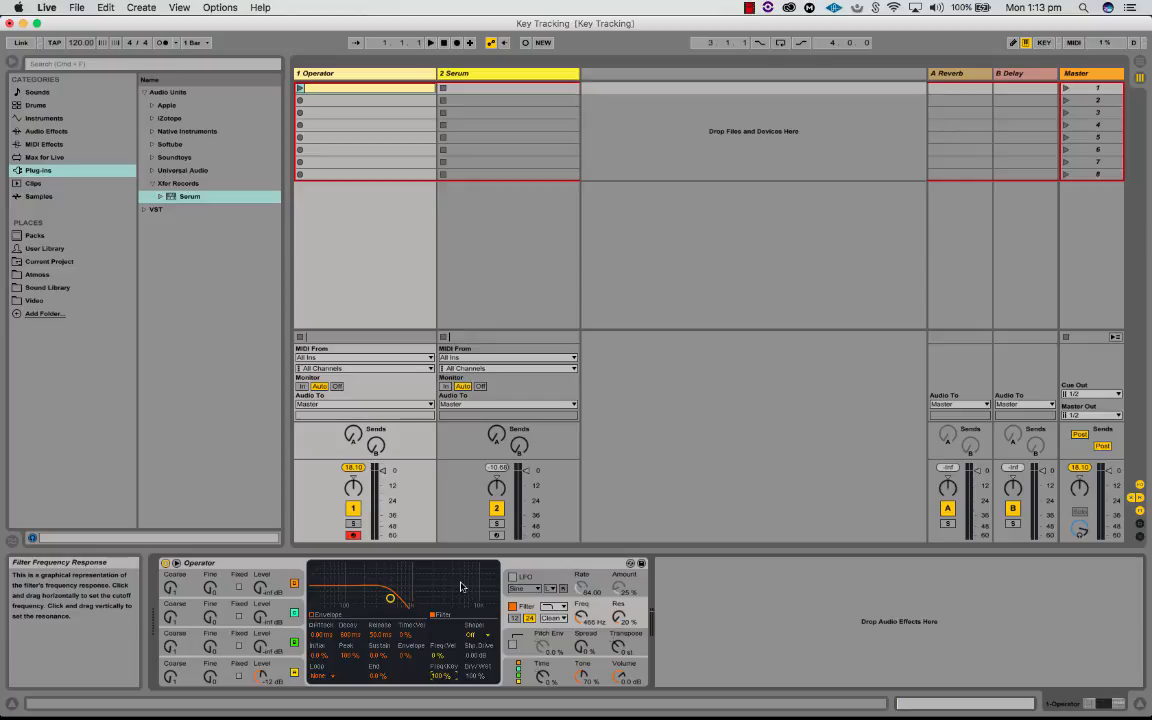
Step: Audition notes across several octaves with the filter's frequency key tracking at 100 %
key("x")
key("a")
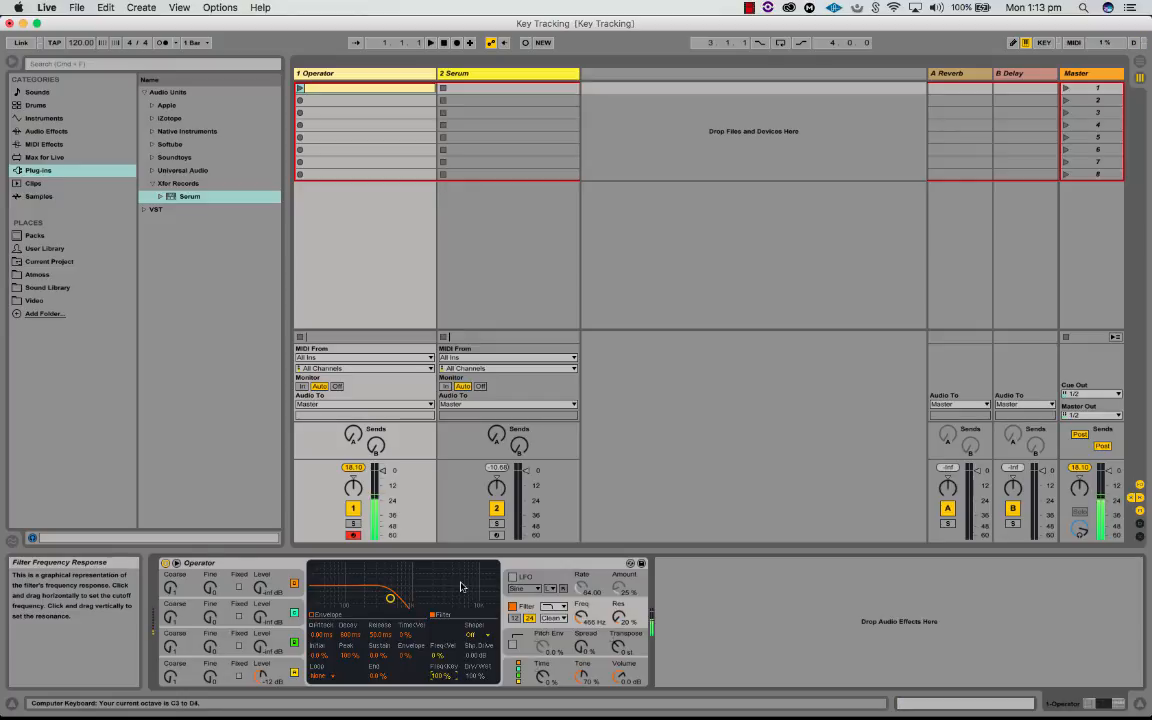
key("z")
key("x")
key("x")
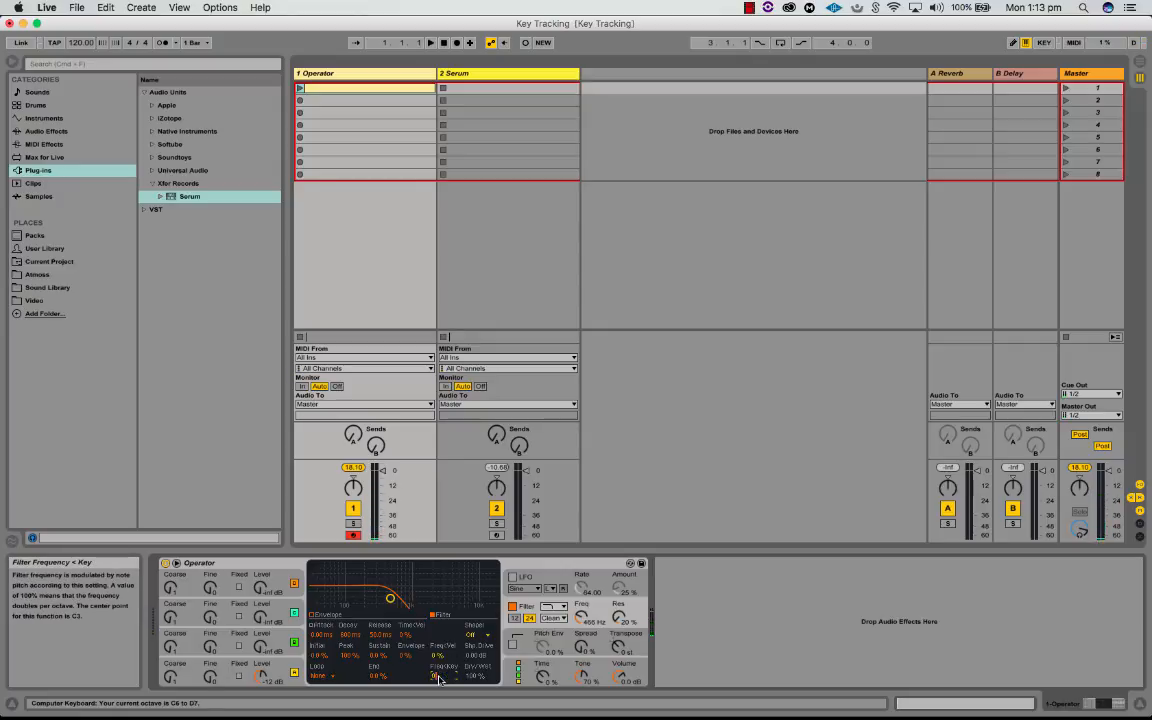
key("a")
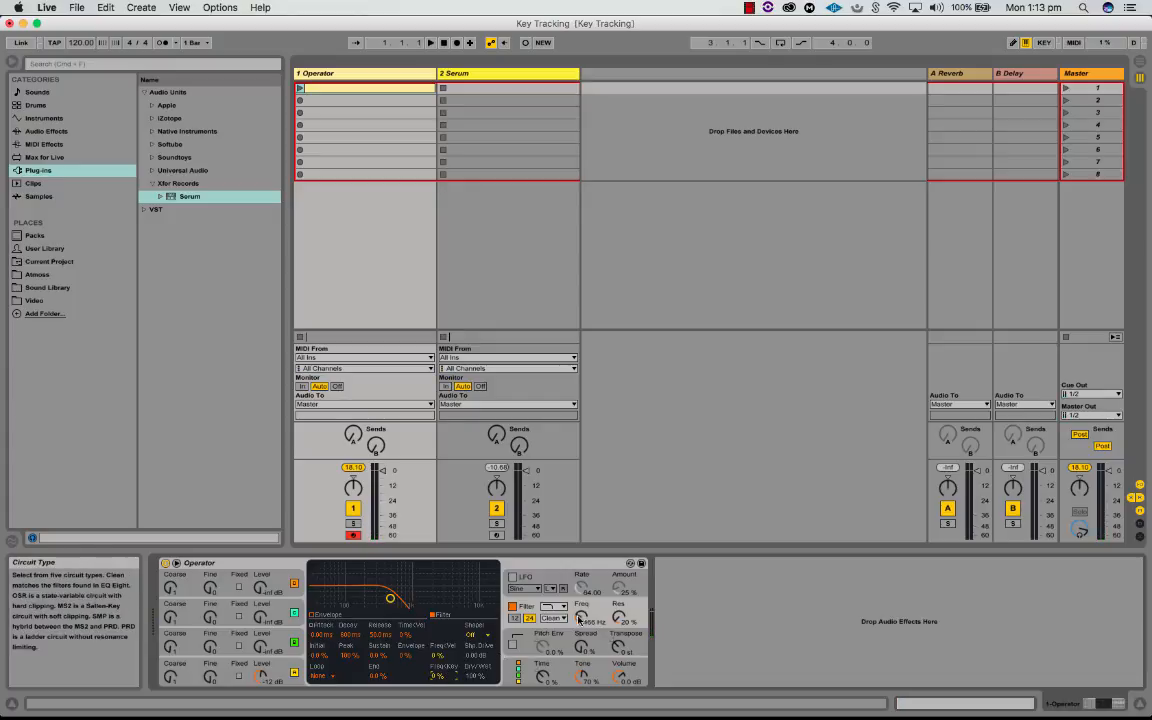
Step: Raise Operator's filter cutoff frequency, then apply Play By Key to it
left_click_drag(585, 617, 585, 592)
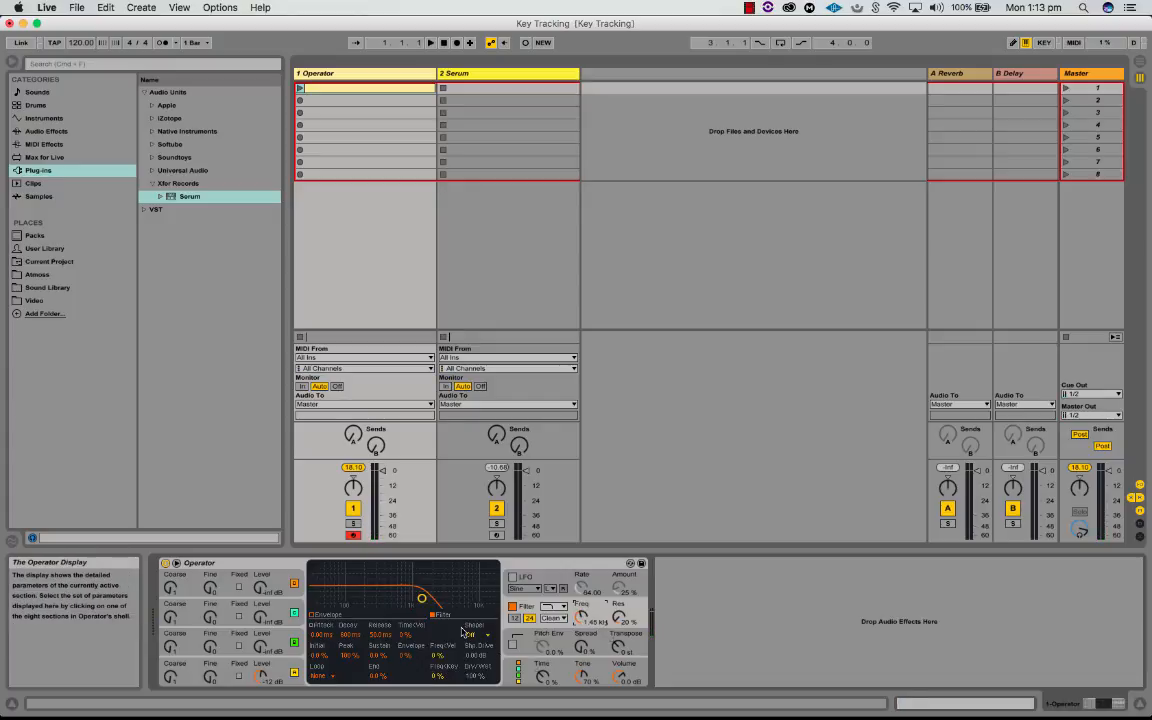
right_click(588, 619)
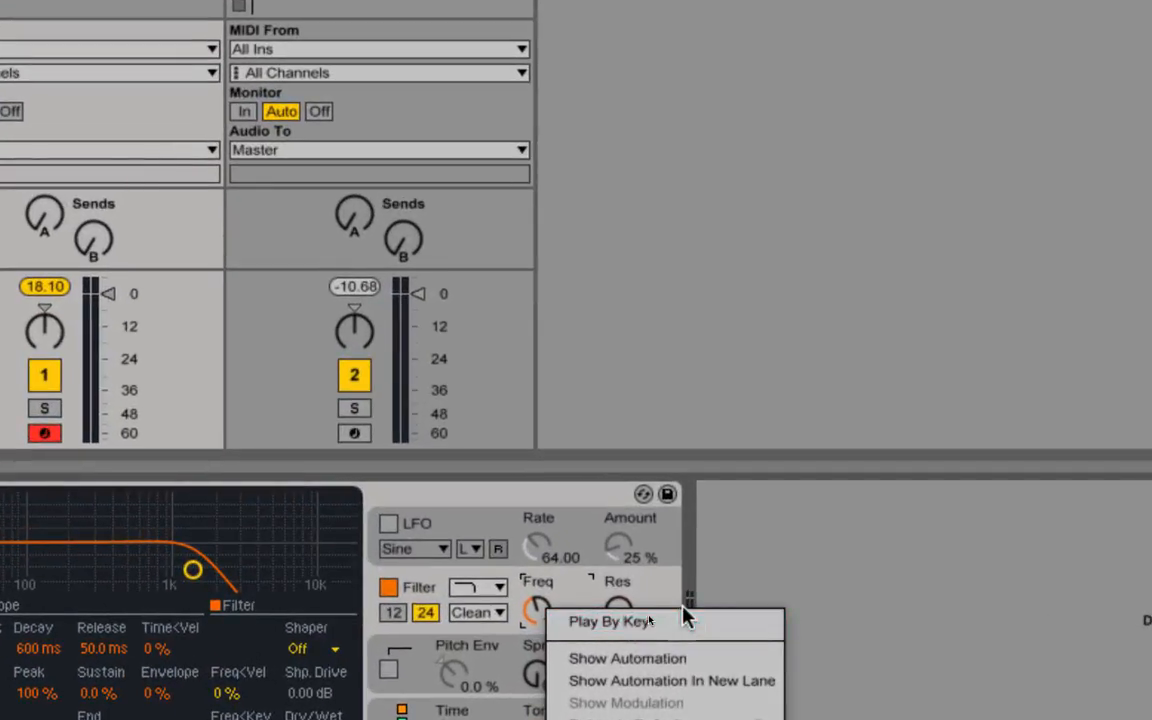
left_click(685, 620)
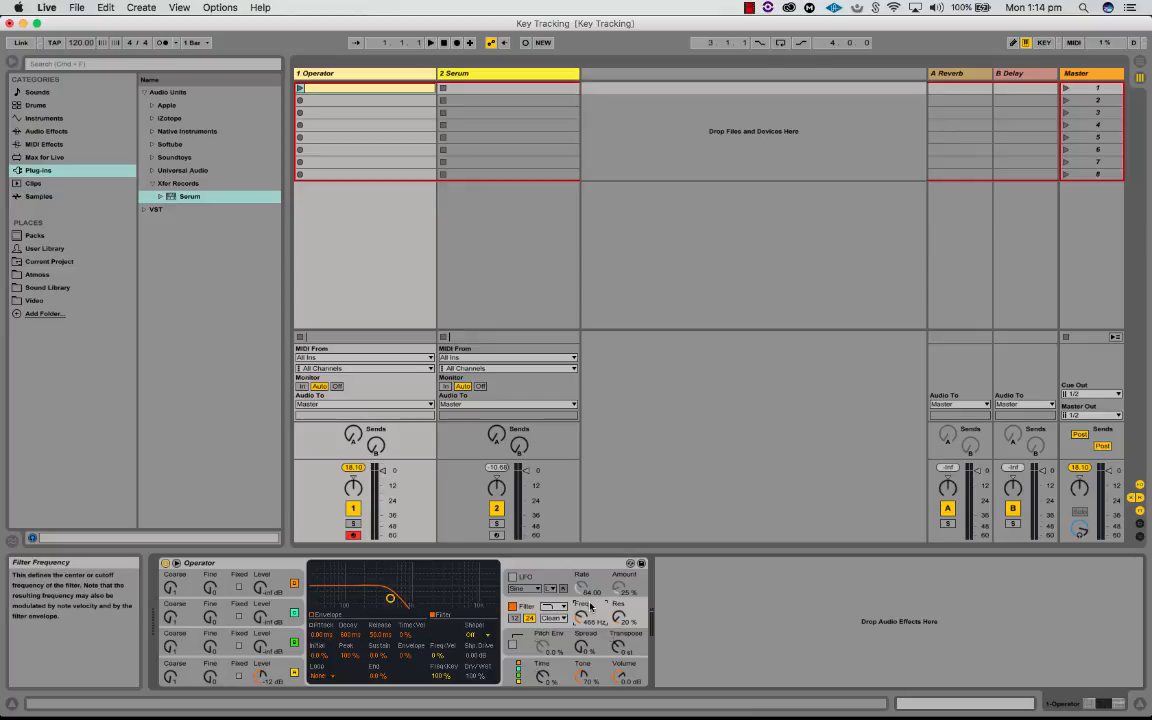
Step: Arm and select the Serum track, and open the Serum plug-in window clear of the mixer's master section
left_click(496, 535)
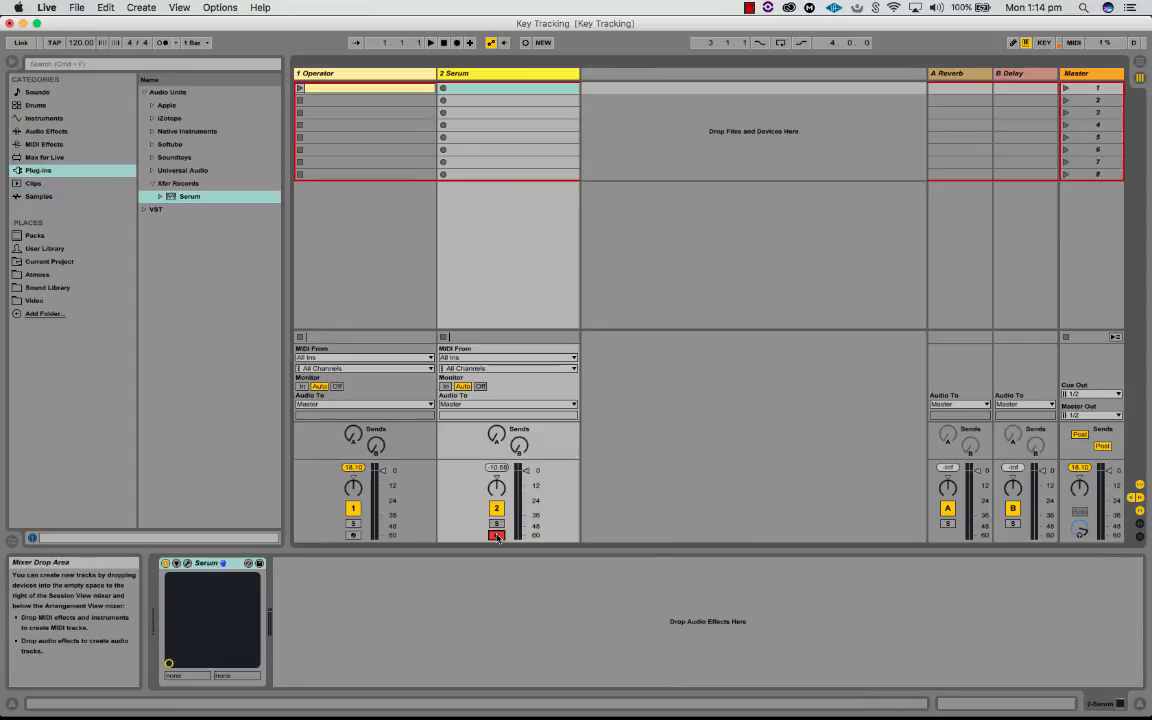
left_click(489, 74)
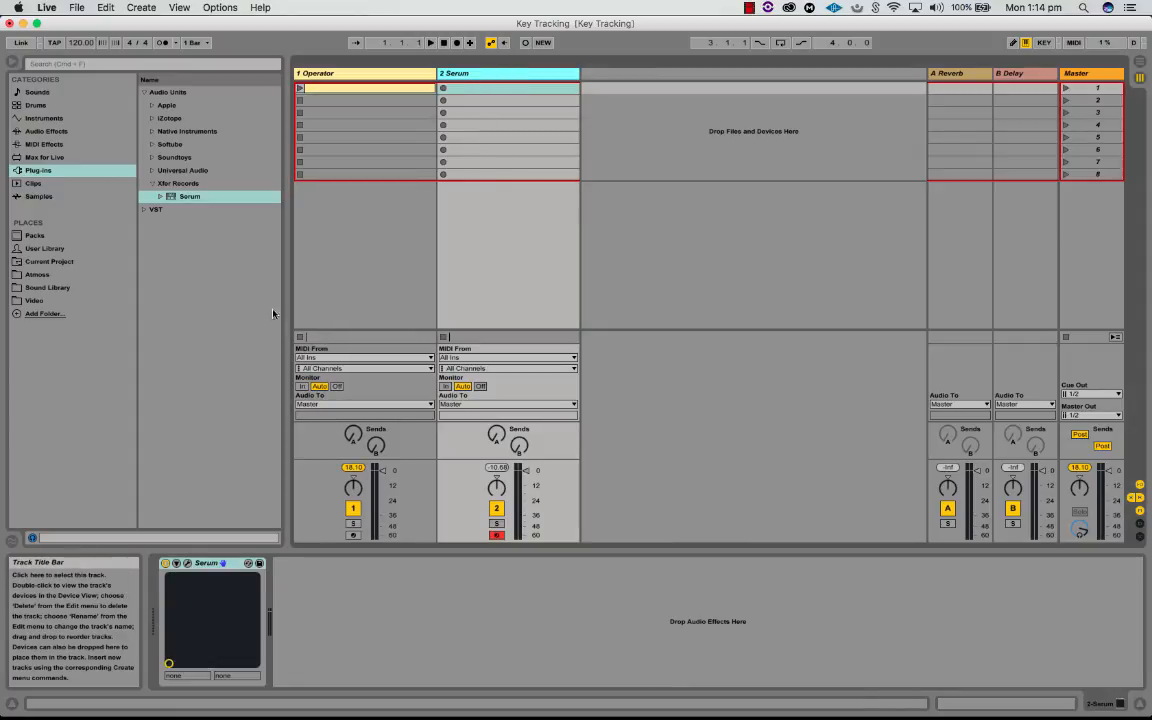
left_click(187, 563)
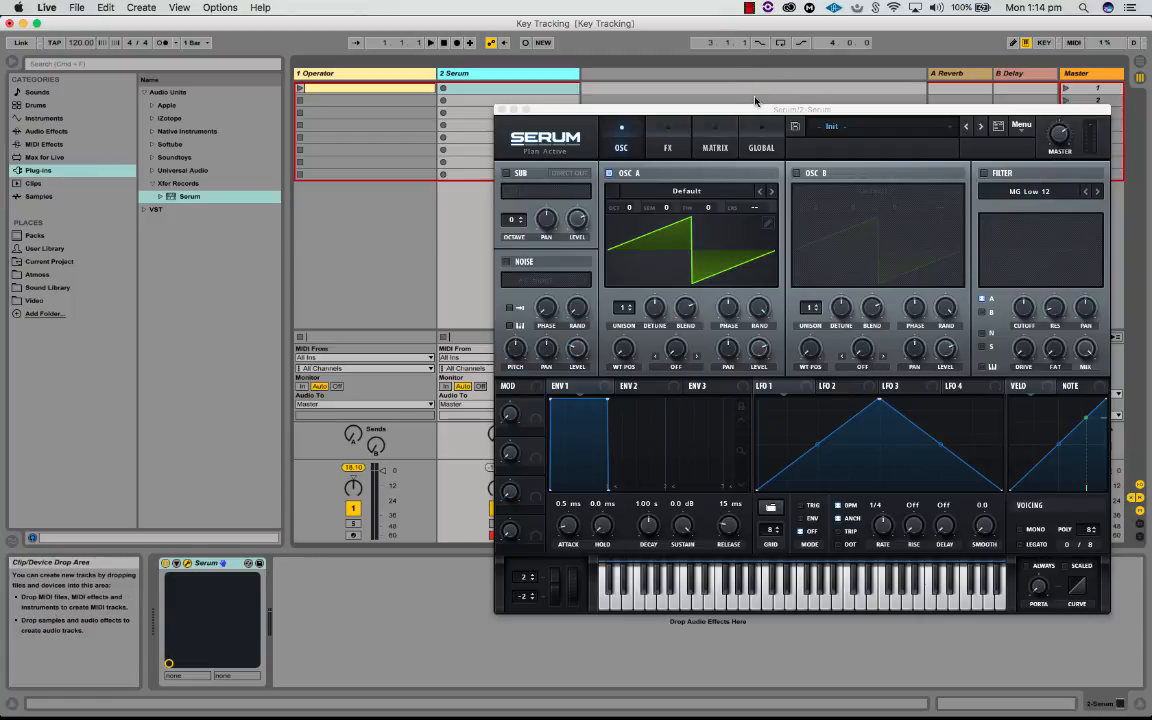
left_click_drag(760, 110, 436, 80)
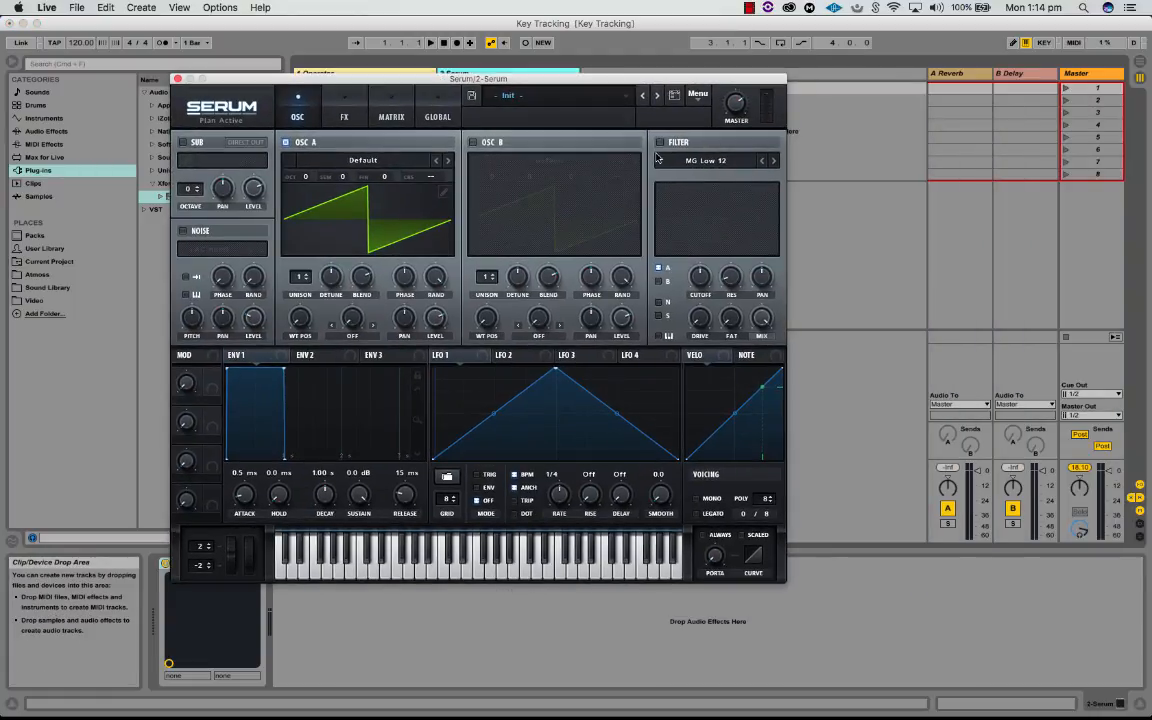
Step: Turn on Serum's MG Low 12 filter
left_click(660, 143)
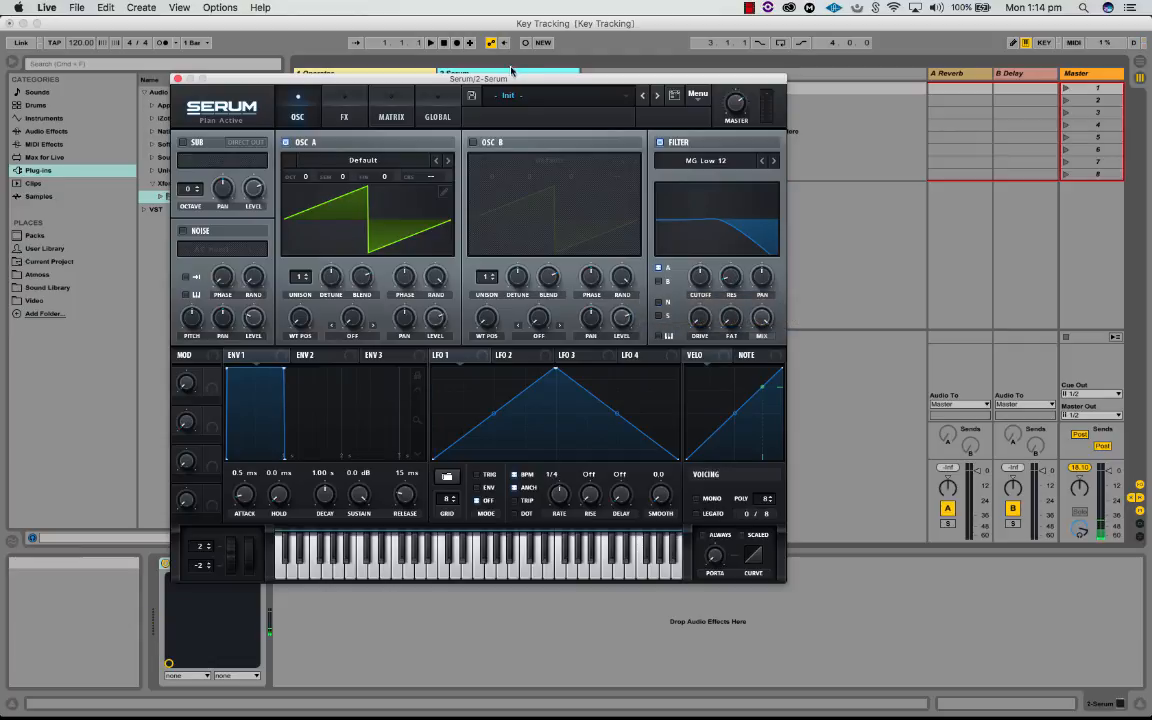
Step: Reposition the Serum window over the middle of the session view and audition notes in successively lower octaves
left_click_drag(548, 84, 1006, 197)
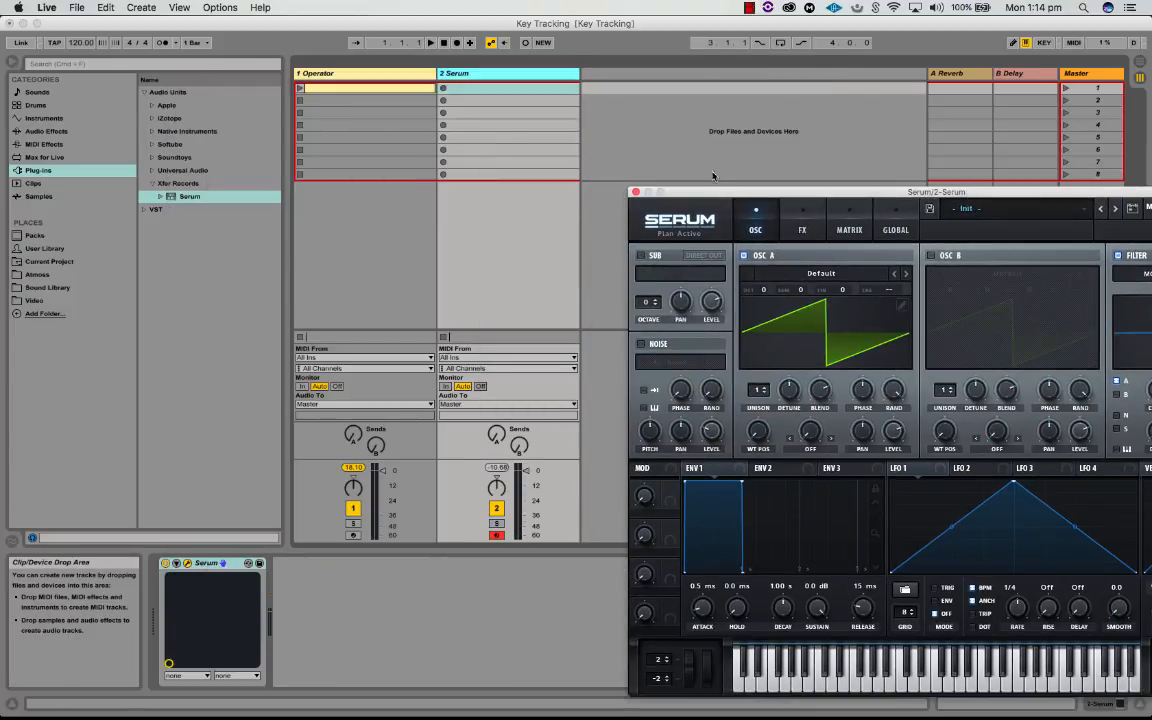
left_click_drag(718, 194, 388, 87)
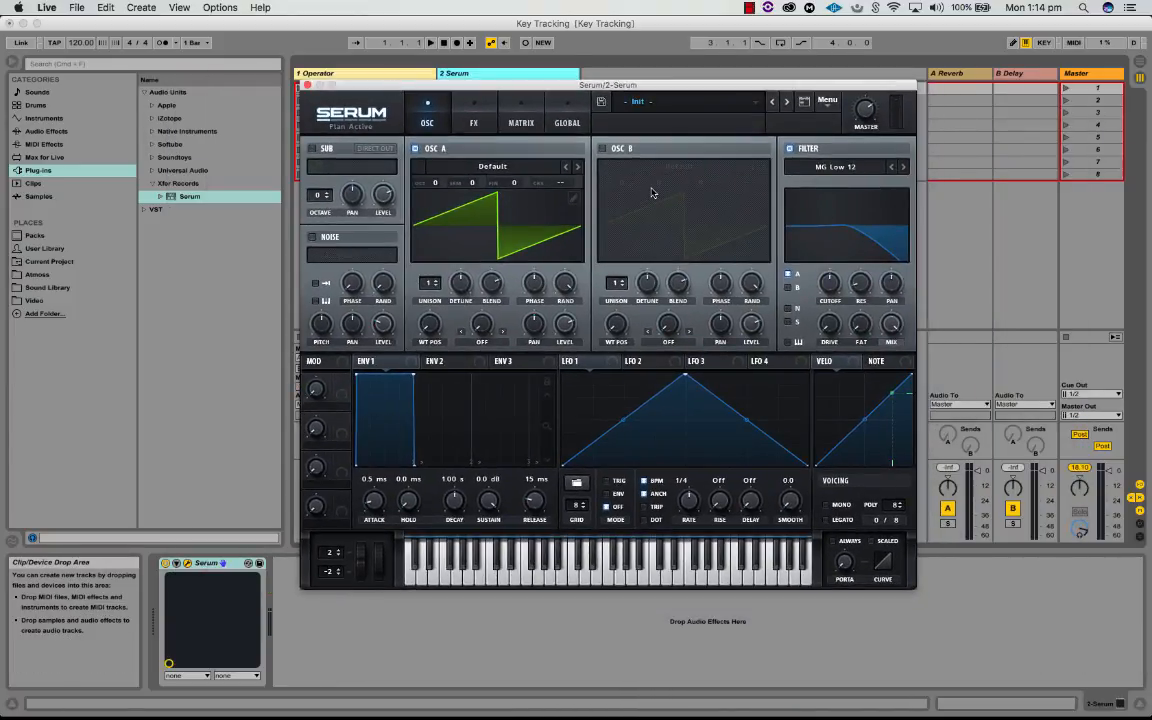
key("s")
key("z")
key("s")
key("z")
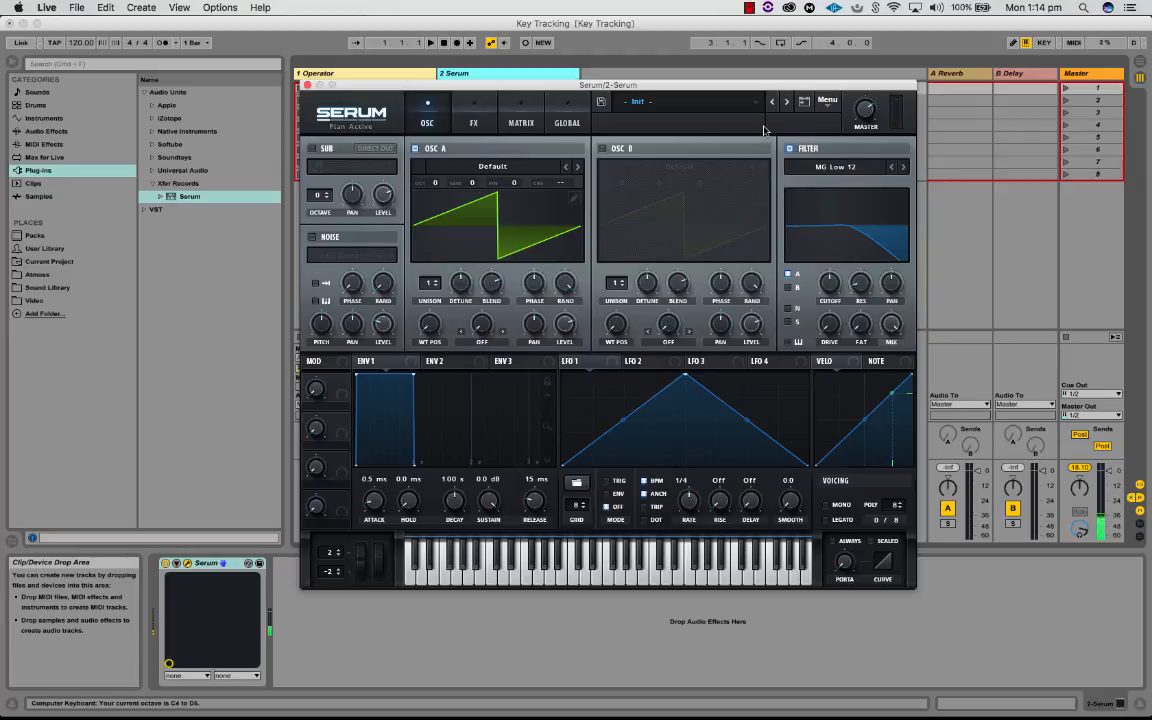
key("s")
key("z")
key("s")
key("z")
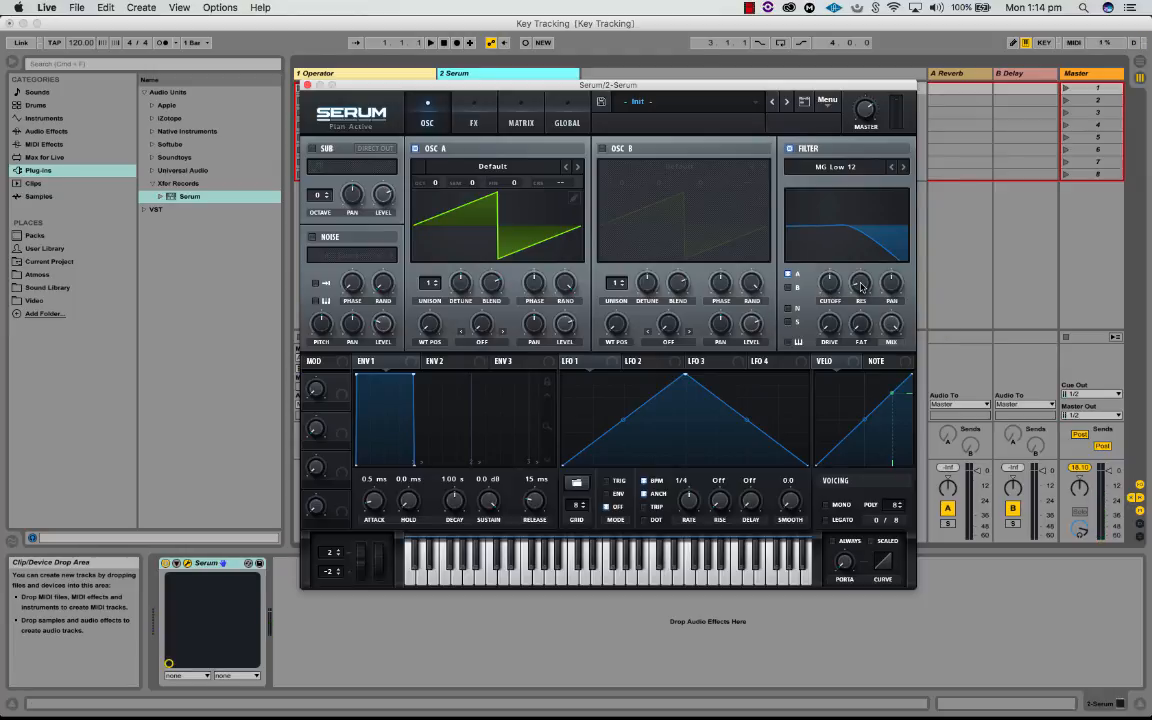
Step: Lower Serum's filter cutoff to 230 Hz and change the filter type to MG Low 18
left_click_drag(830, 283, 831, 281)
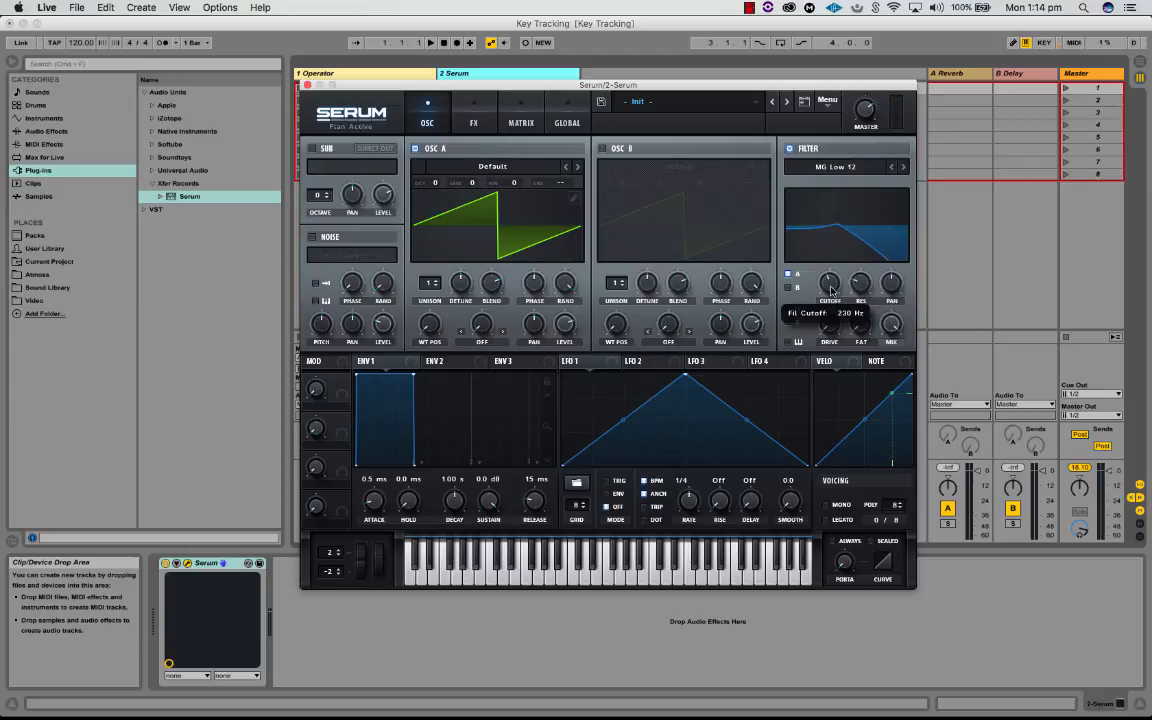
left_click(835, 167)
mouse_move(856, 184)
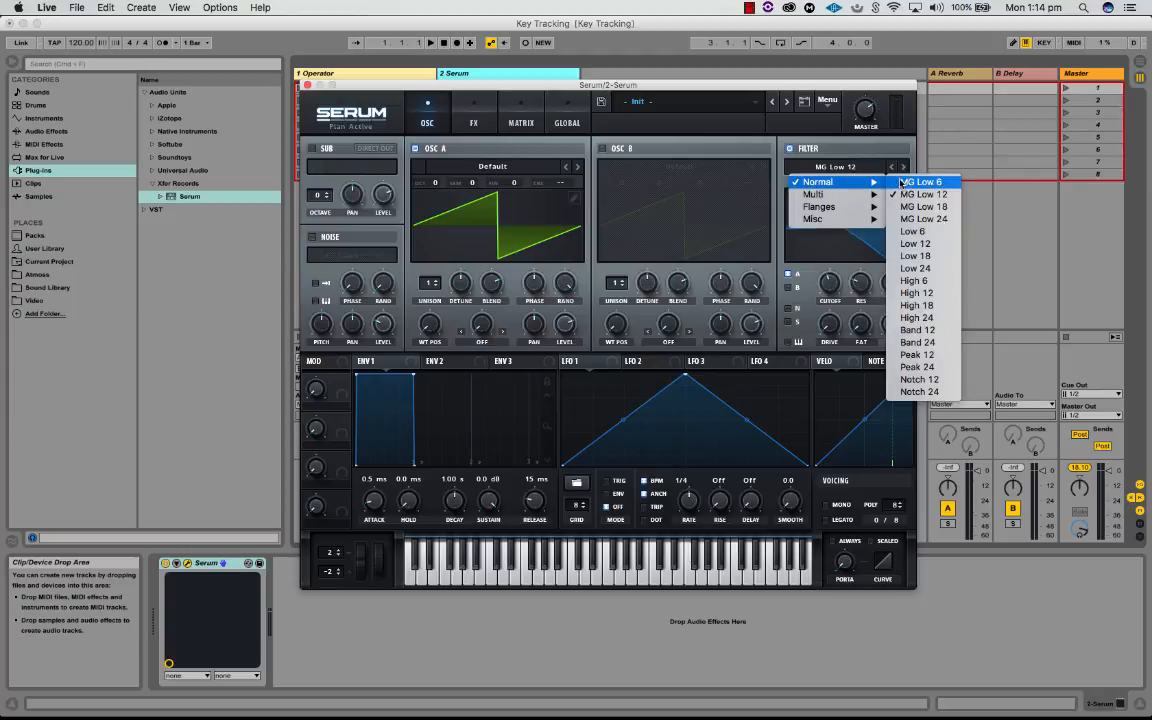
left_click(913, 209)
Step: Audition the same note in successively higher octaves with the MG Low 18 filter's key tracking off
key("a")
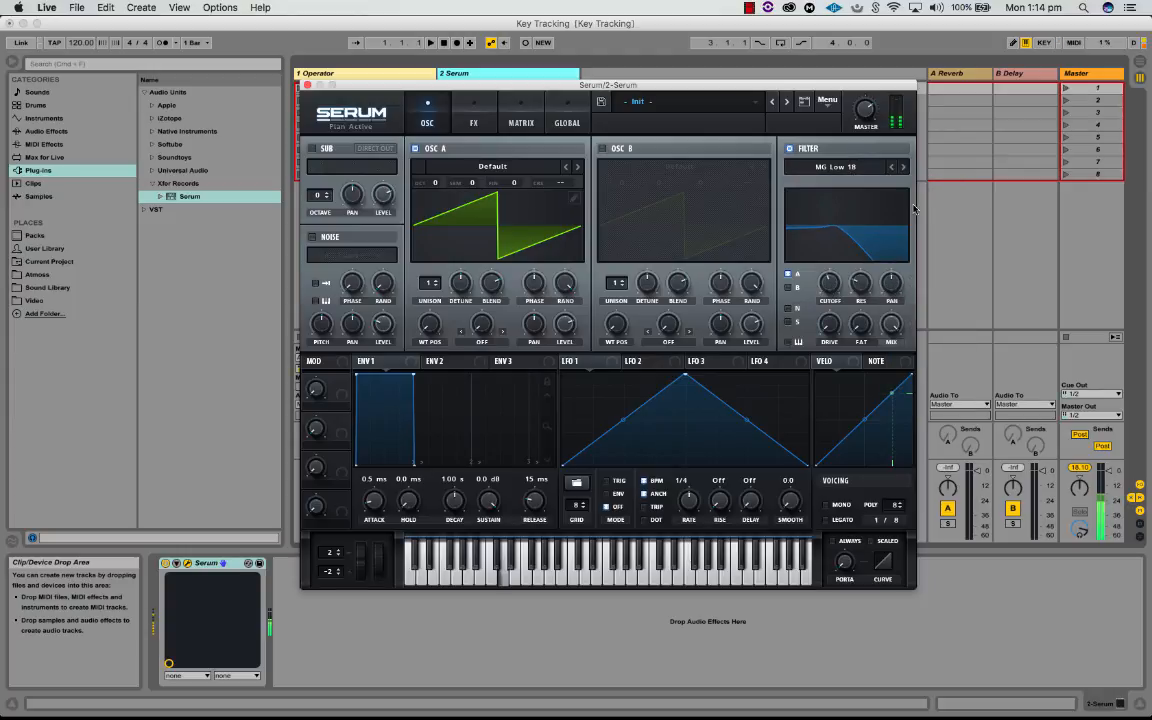
key("x")
key("a")
key("x")
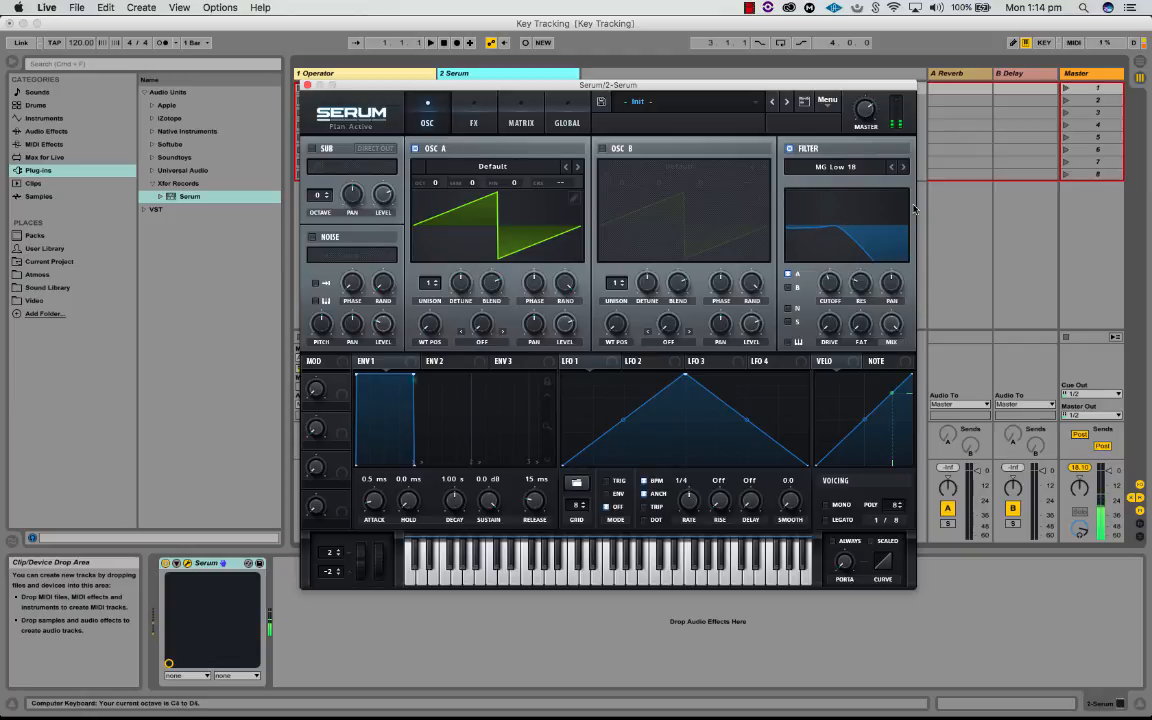
key("a")
key("x")
key("a")
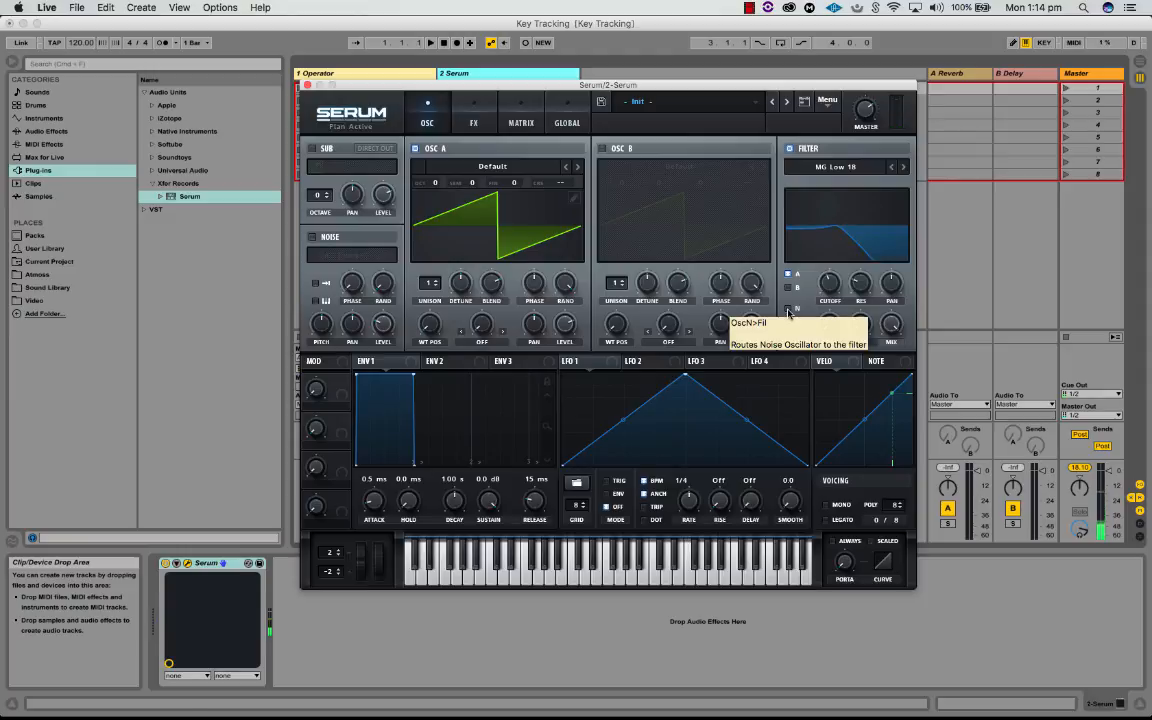
Step: Audition one note in successively lower octaves with Serum's filter key tracking on, watching the cutoff curve
key("x")
key("s")
key("z")
key("s")
key("z")
key("s")
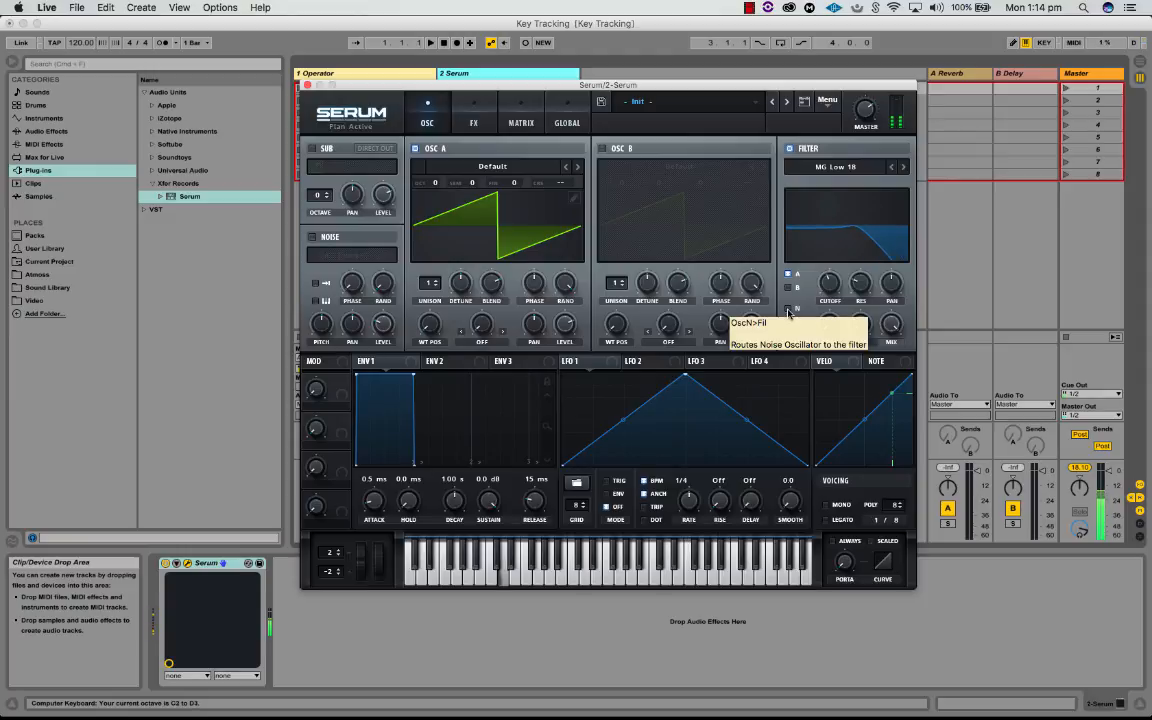
key("z")
key("s")
key("z")
key("s")
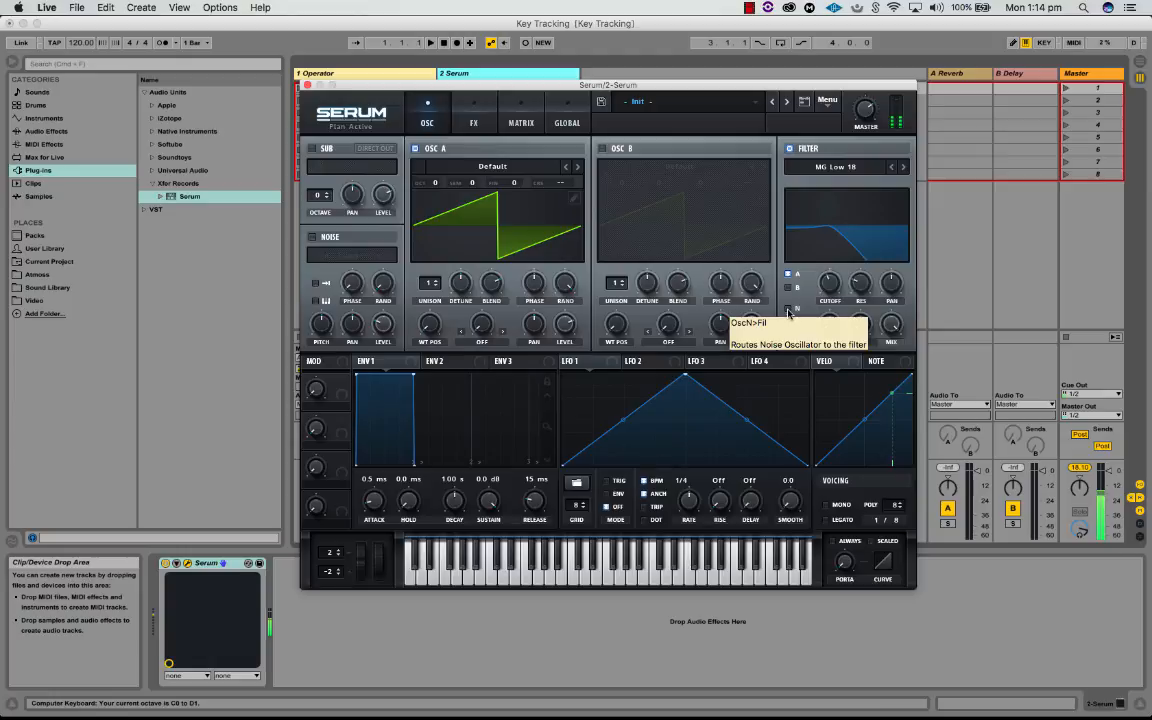
key("z")
key("s")
Step: Audition the note back up through the octaves with filter key tracking on, and close the Serum window
key("s")
key("x")
key("s")
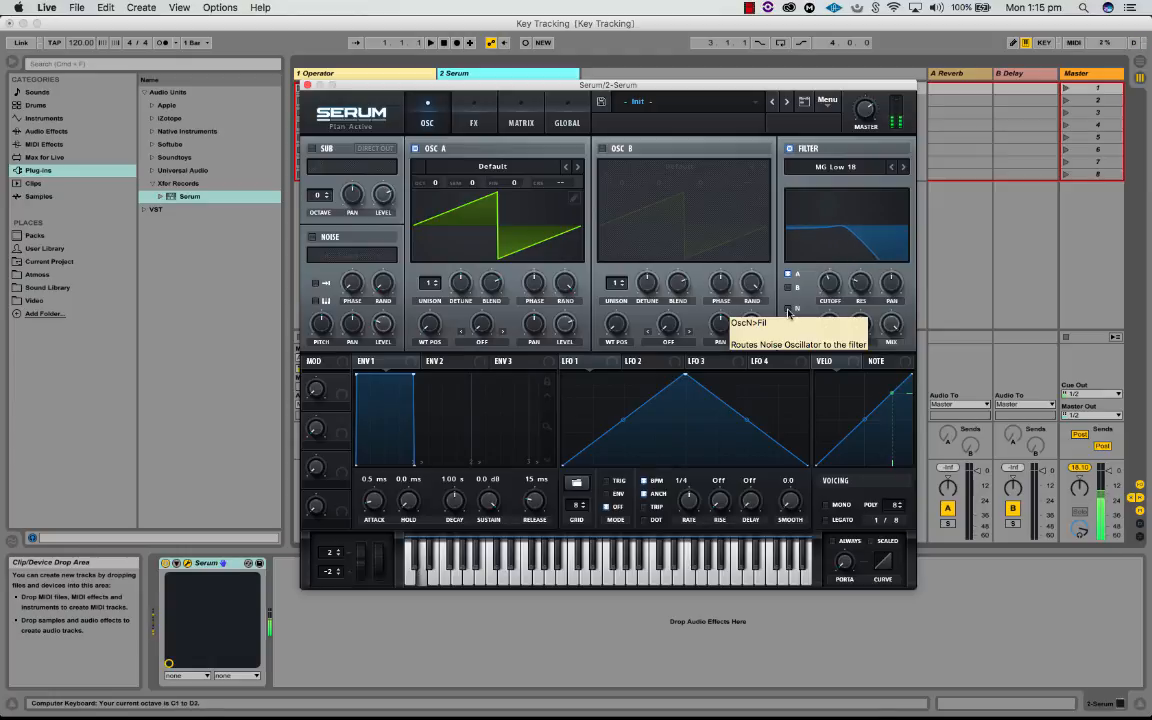
key("x")
key("s")
key("x")
key("s")
key("x")
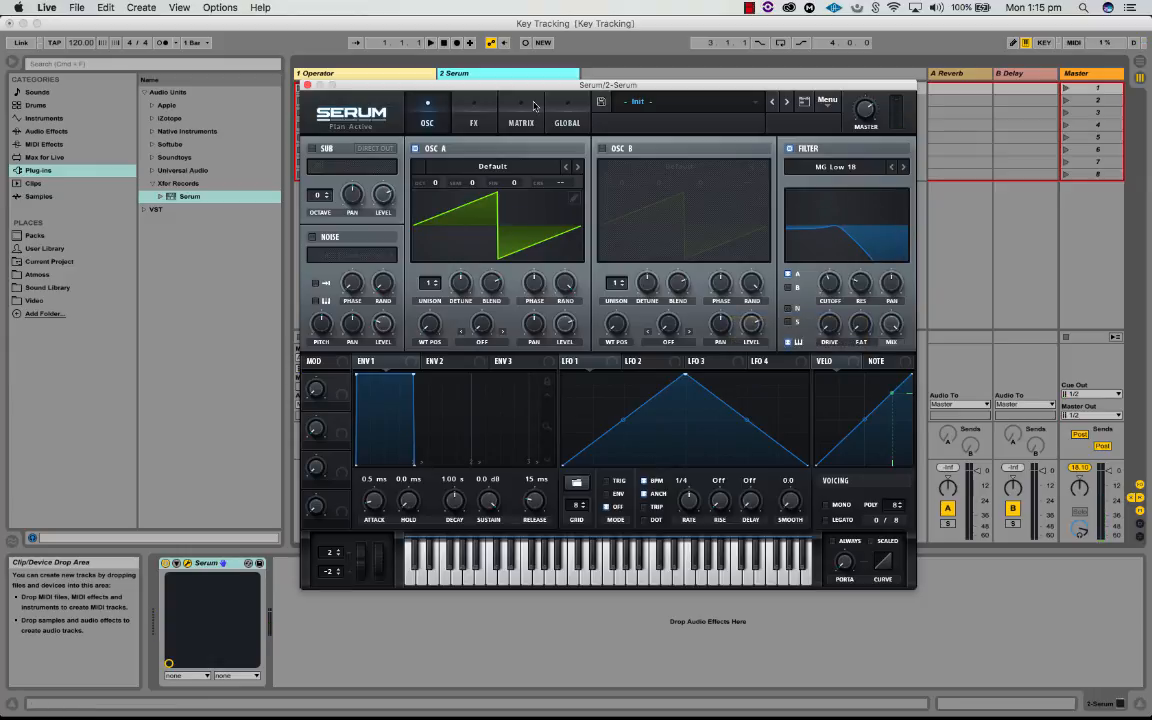
left_click(307, 85)
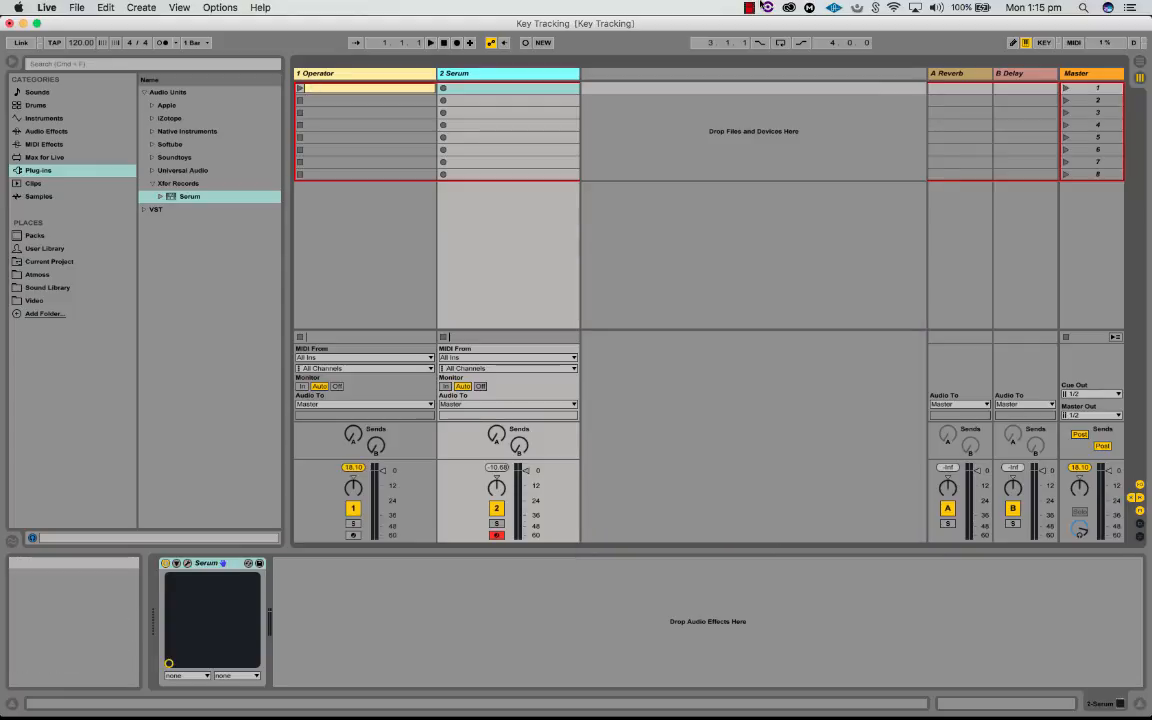